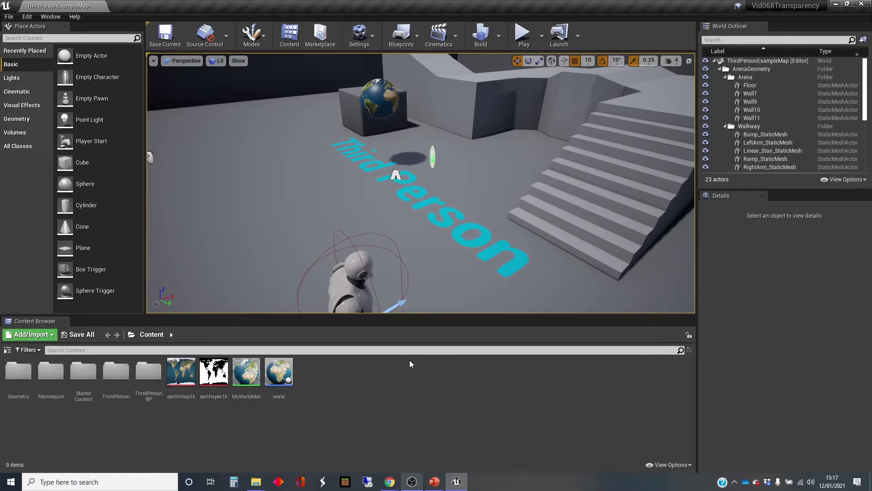
Play-test the level, running the character around the floating globe to examine its material, and end the session.
{"action": "right_click_drag", "start_coordinate": [437, 251], "coordinate": [466, 239]}
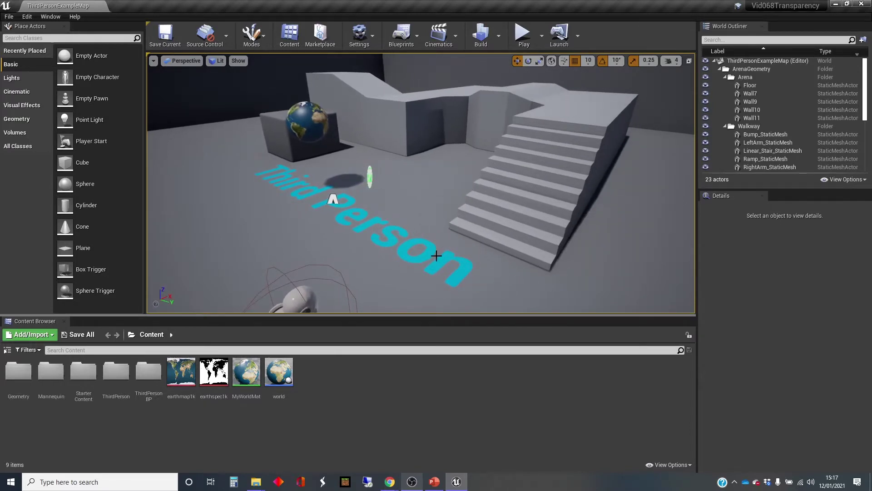
{"action": "left_click_drag", "start_coordinate": [409, 258], "coordinate": [398, 252]}
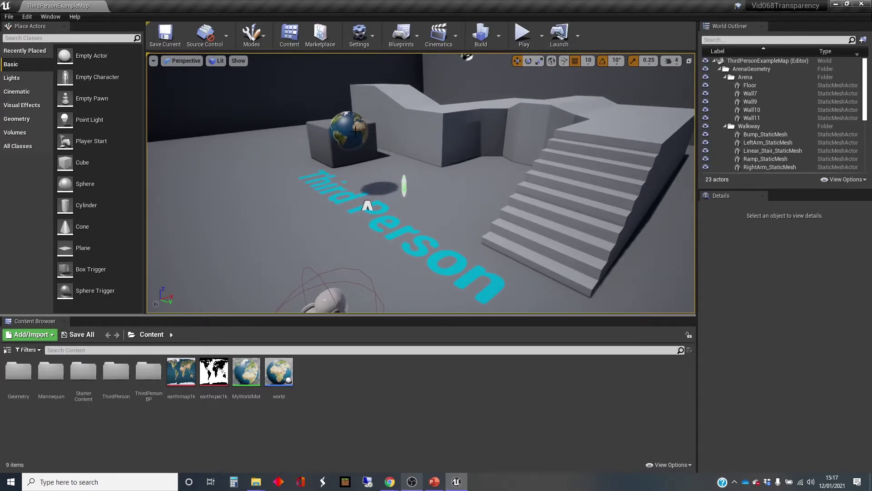
{"action": "left_click", "coordinate": [523, 35]}
{"action": "left_click", "coordinate": [395, 304]}
{"action": "key", "text": "w"}
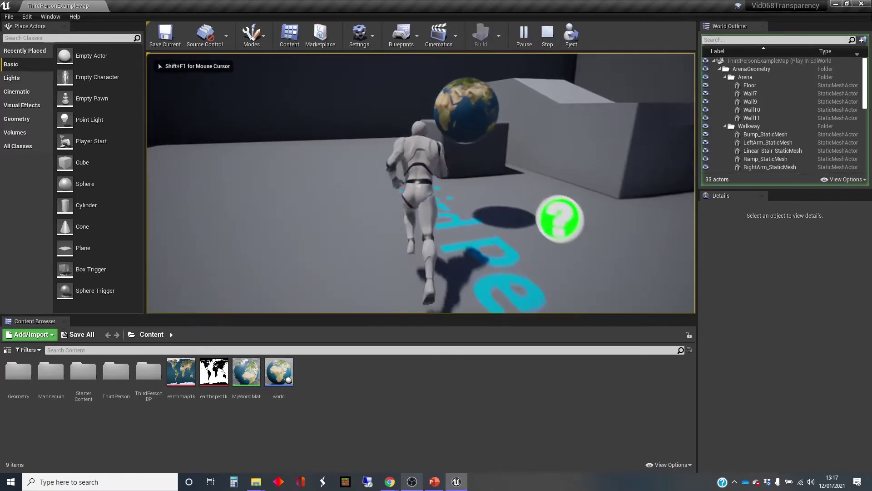
{"action": "key", "text": "s"}
{"action": "key", "text": "d"}
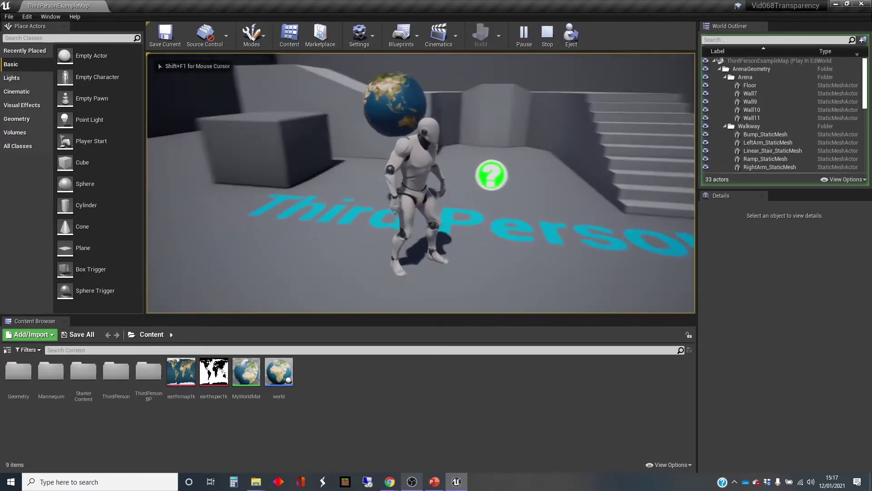
{"action": "key", "text": "w"}
{"action": "key", "text": "s"}
{"action": "key", "text": "w"}
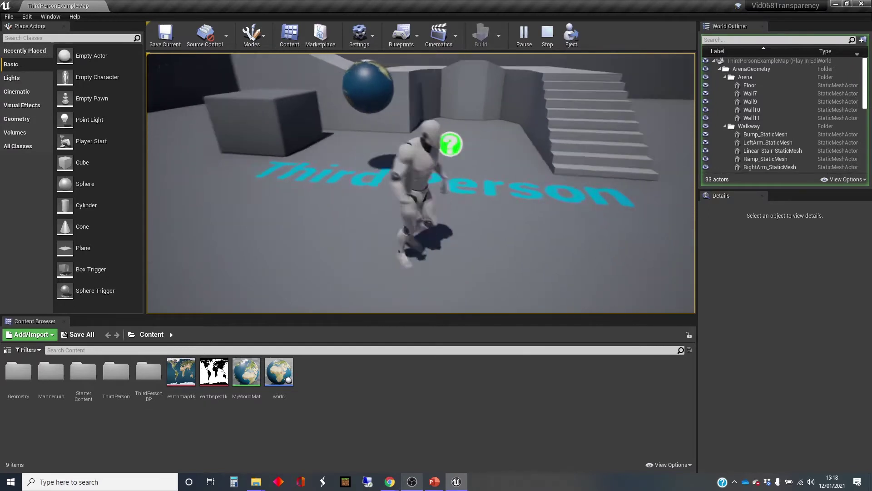
{"action": "key", "text": "w"}
{"action": "key", "text": "s"}
{"action": "key", "text": "w"}
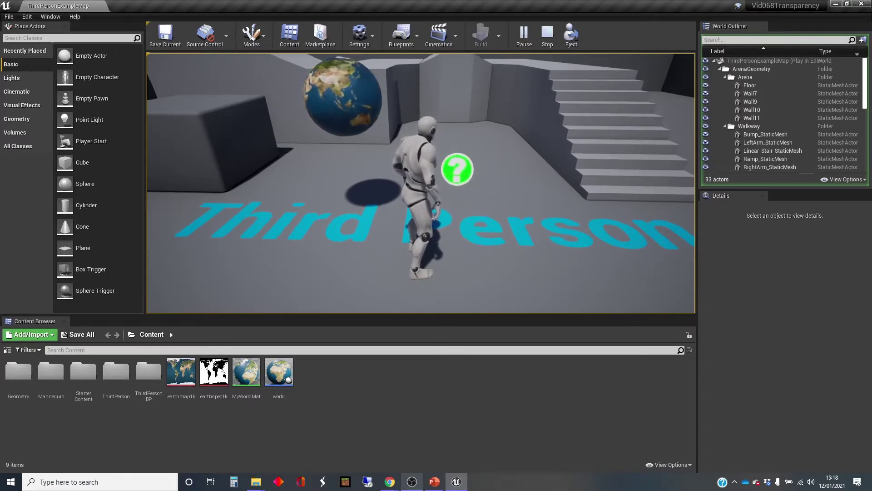
{"action": "key", "text": "Escape"}
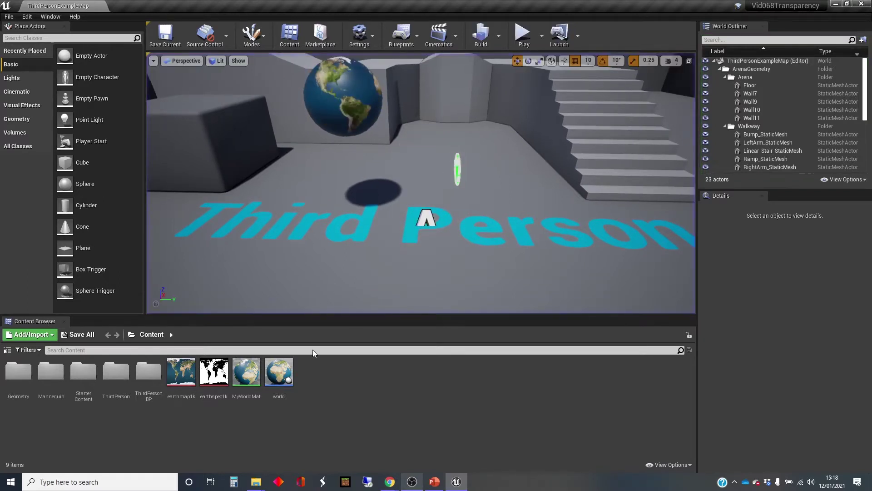
Open the MyWorldMat material and move the earthmap1k Texture Sample node higher in the graph, away from the mask texture.
{"action": "double_click", "coordinate": [247, 372]}
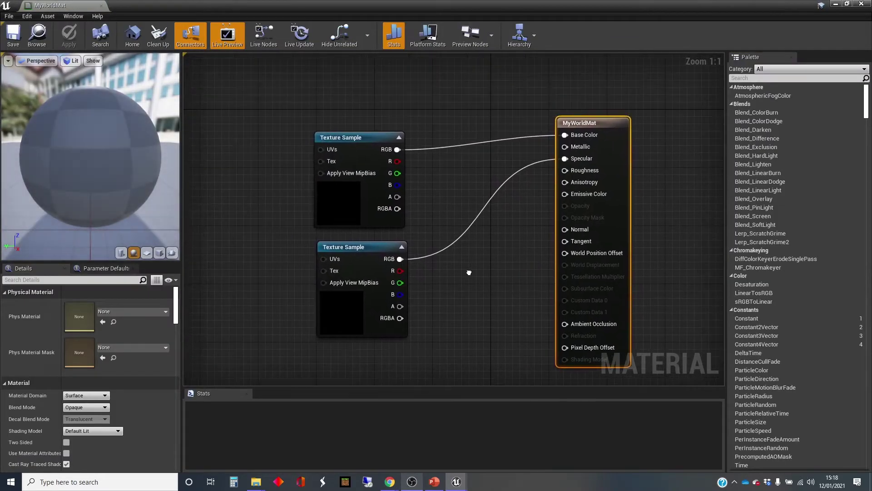
{"action": "left_click_drag", "start_coordinate": [363, 137], "coordinate": [363, 105]}
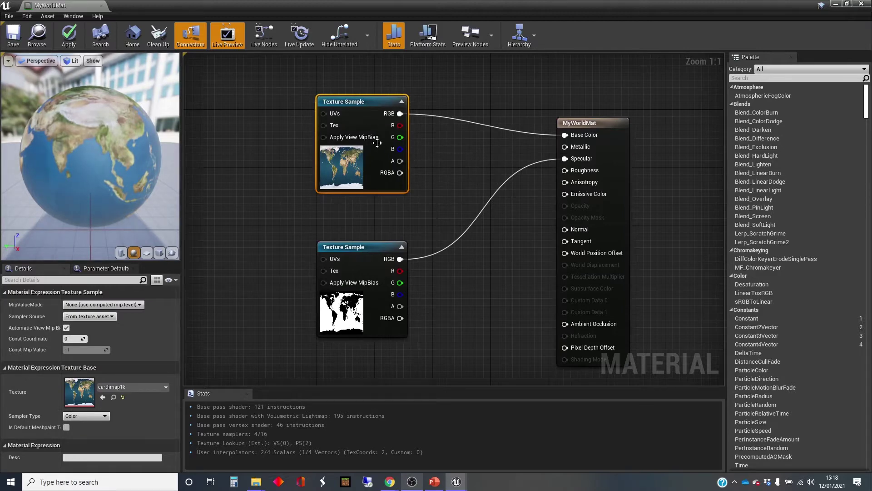
{"action": "left_click_drag", "start_coordinate": [365, 103], "coordinate": [366, 89]}
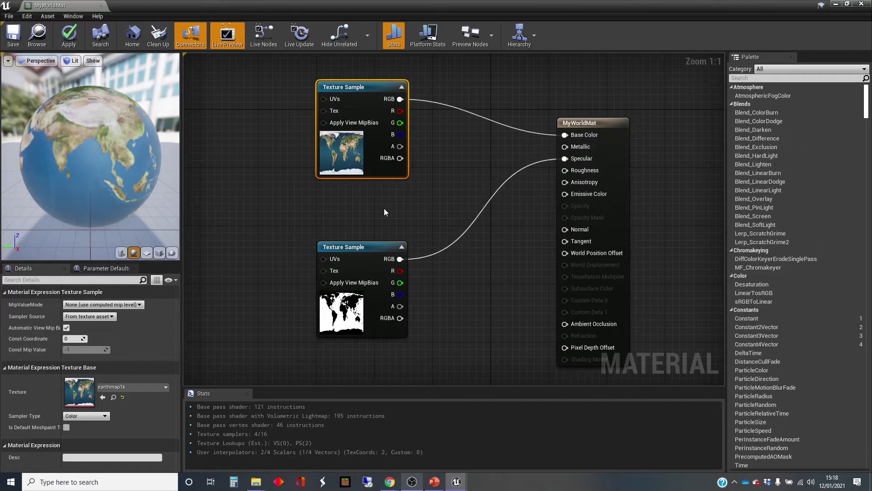
{"action": "left_click_drag", "start_coordinate": [109, 168], "coordinate": [166, 159]}
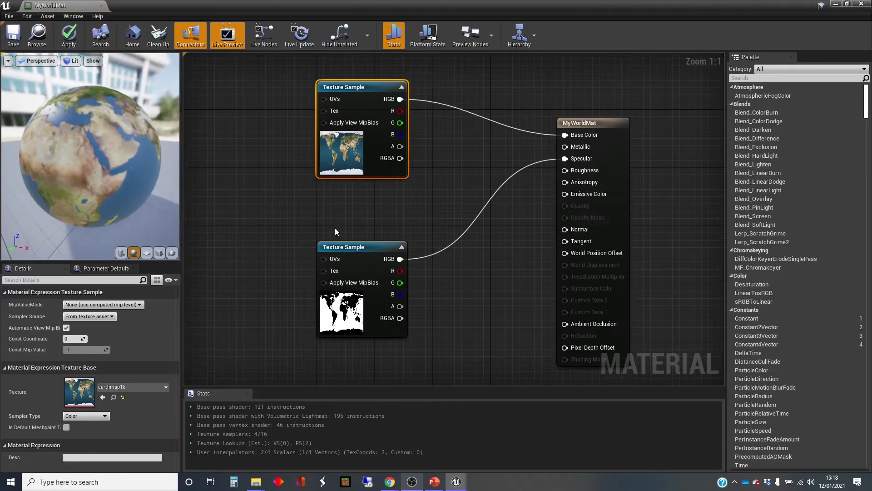
Disconnect the black-and-white earth texture from Specular and set the material's Blend Mode to Masked.
{"action": "left_click", "coordinate": [442, 252], "text": "alt"}
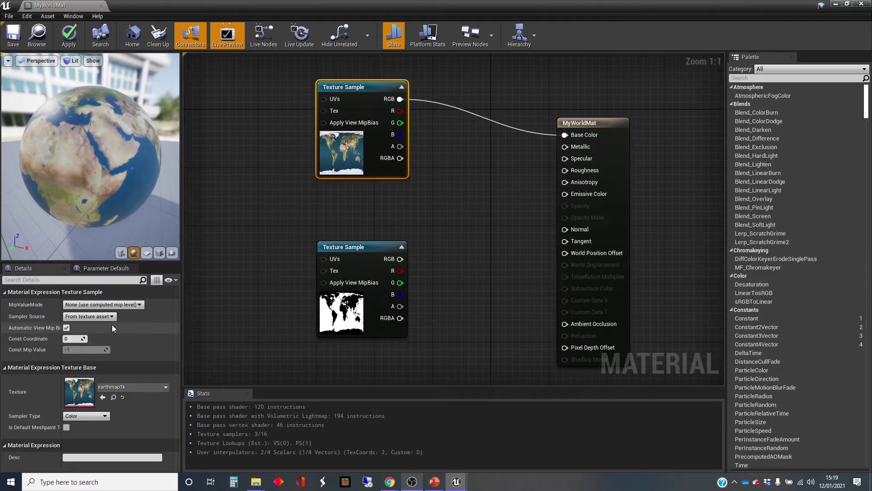
{"action": "left_click", "coordinate": [566, 129]}
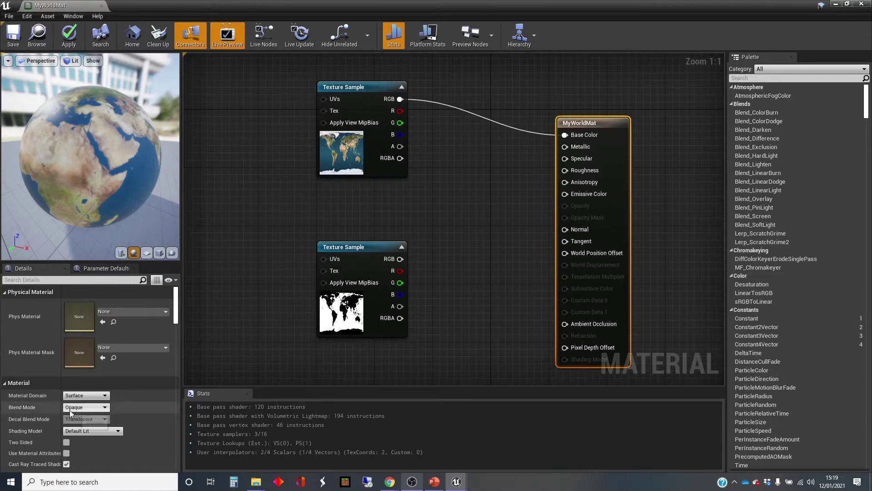
{"action": "left_click", "coordinate": [107, 407]}
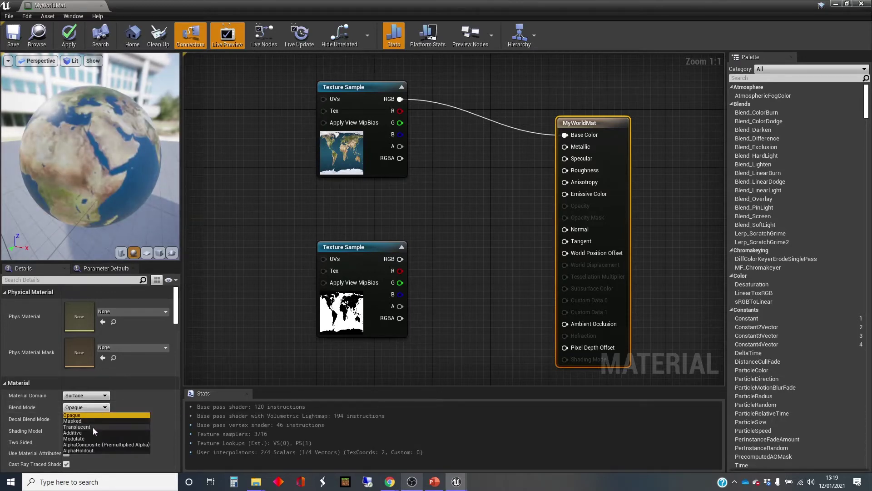
{"action": "left_click", "coordinate": [89, 421]}
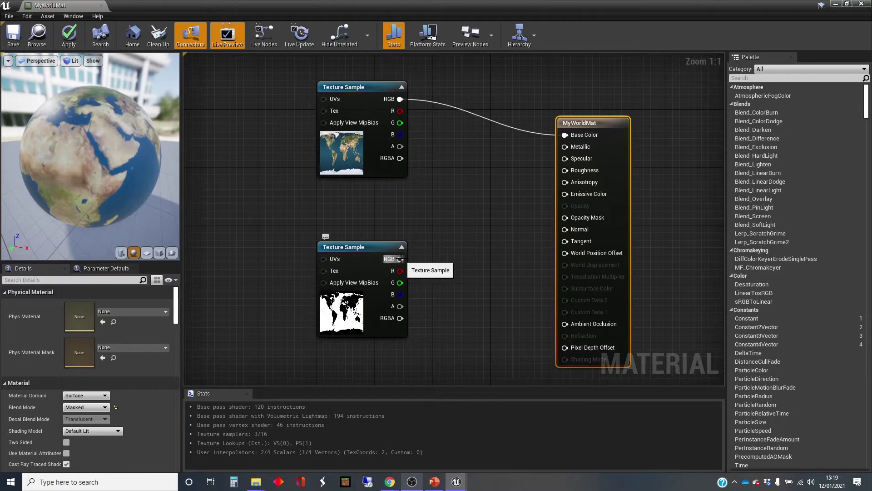
Connect the black-and-white texture's RGB output to Opacity Mask and inspect the preview sphere from several angles.
{"action": "left_click_drag", "start_coordinate": [400, 259], "coordinate": [565, 218]}
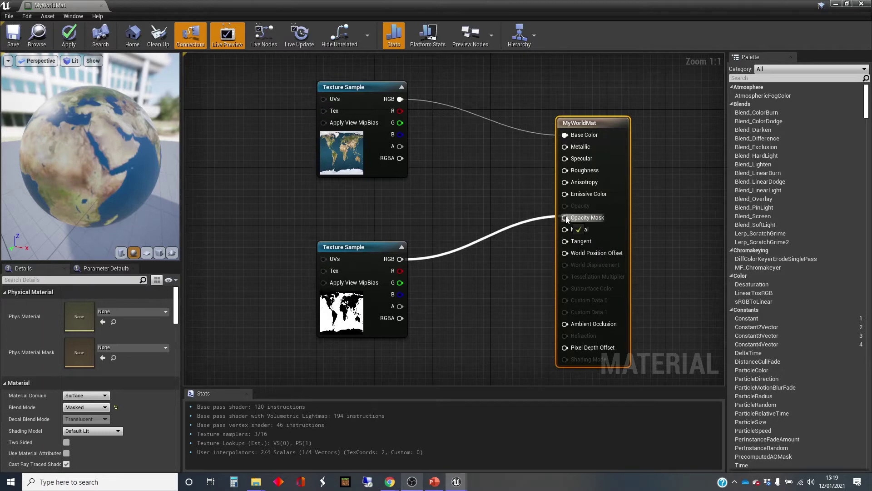
{"action": "left_click_drag", "start_coordinate": [565, 218], "coordinate": [566, 216]}
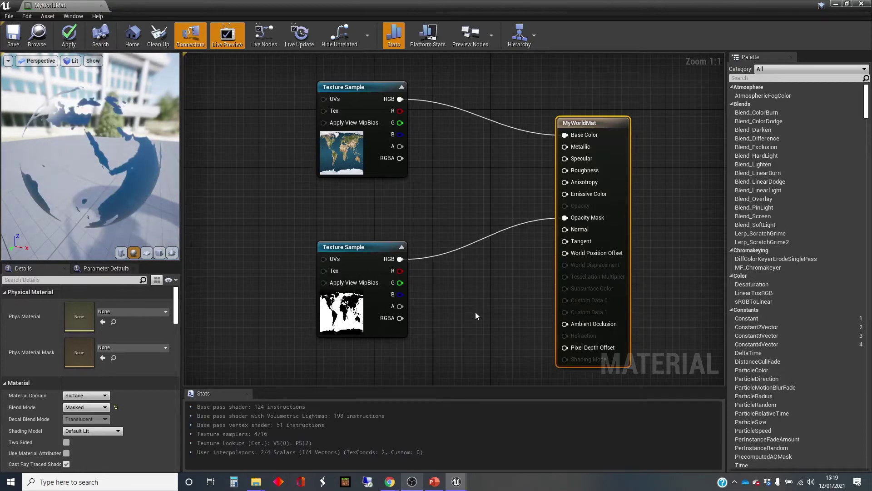
{"action": "left_click_drag", "start_coordinate": [121, 184], "coordinate": [93, 186]}
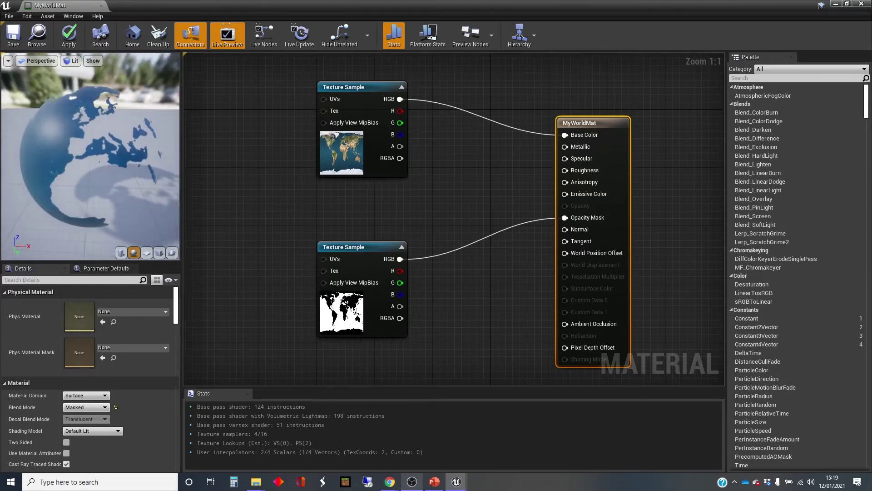
{"action": "left_click_drag", "start_coordinate": [97, 178], "coordinate": [116, 177]}
Invert the mask by inserting a OneMinus node between the black-and-white texture's RGB output and Opacity Mask.
{"action": "left_click_drag", "start_coordinate": [361, 248], "coordinate": [326, 233]}
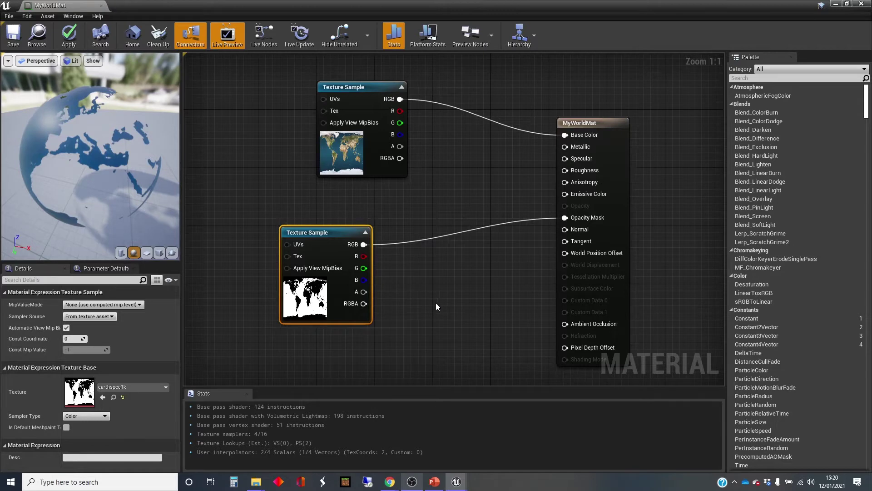
{"action": "left_click_drag", "start_coordinate": [364, 245], "coordinate": [403, 224]}
{"action": "type", "text": "1-"}
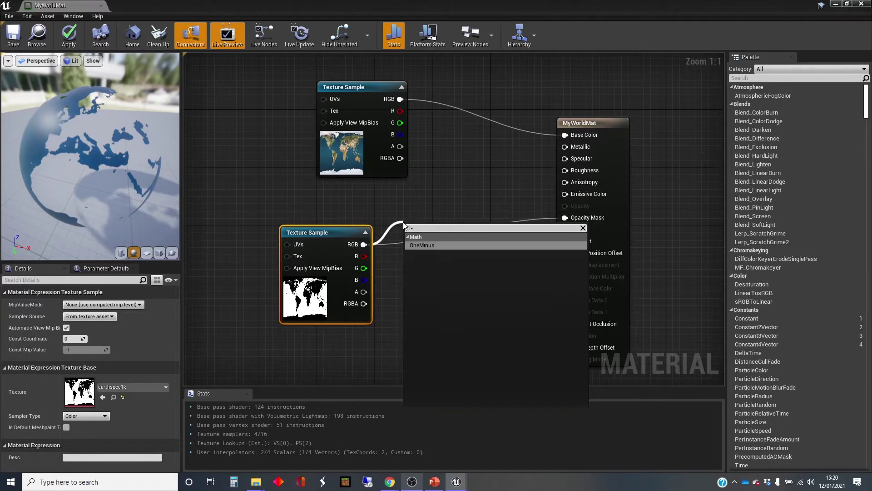
{"action": "left_click", "coordinate": [447, 245]}
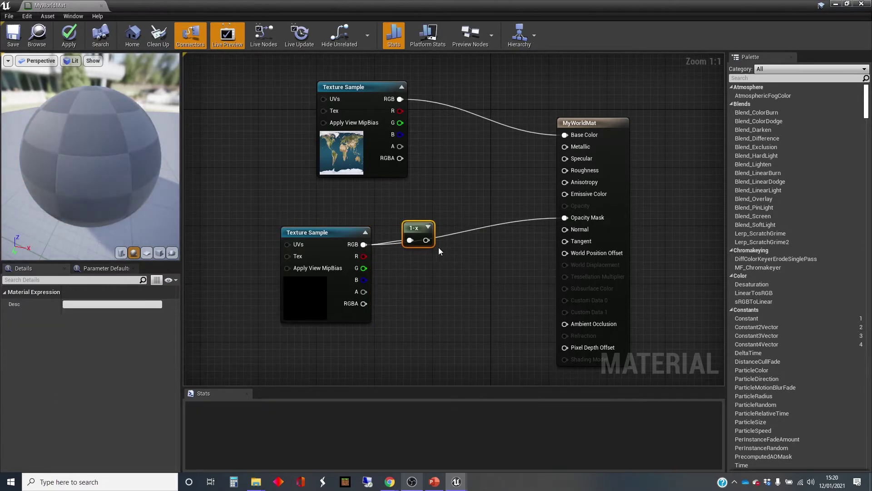
{"action": "left_click_drag", "start_coordinate": [429, 236], "coordinate": [564, 221]}
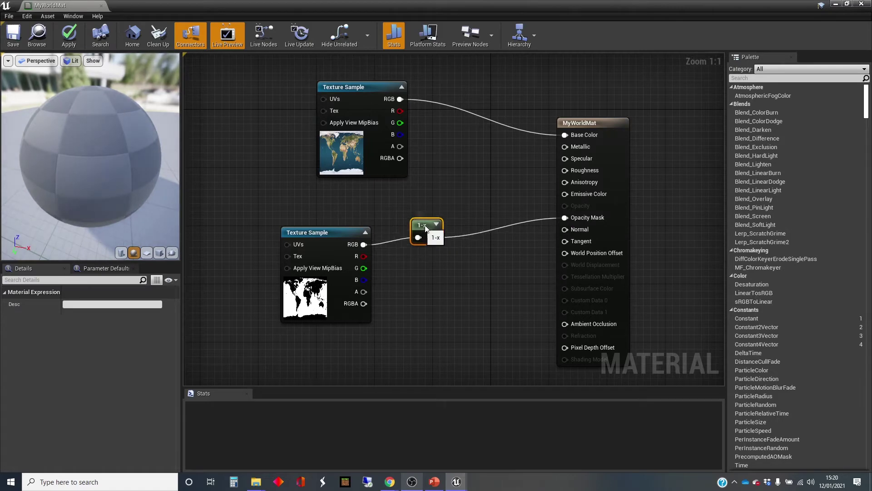
{"action": "left_click_drag", "start_coordinate": [427, 223], "coordinate": [442, 224]}
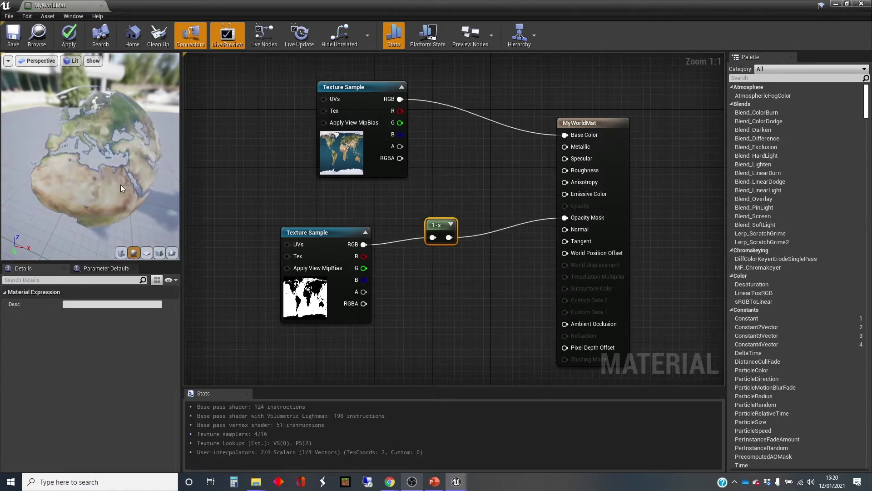
{"action": "left_click_drag", "start_coordinate": [118, 184], "coordinate": [75, 174]}
{"action": "left_click_drag", "start_coordinate": [178, 179], "coordinate": [178, 179]}
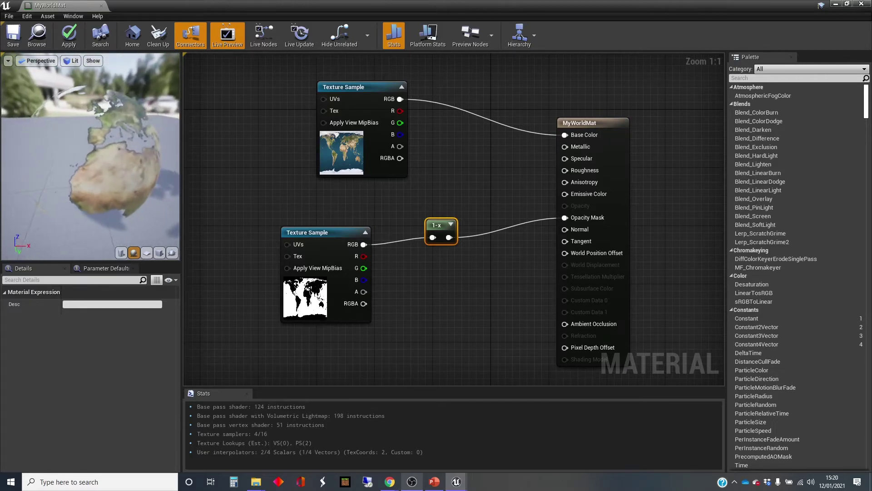
{"action": "left_click_drag", "start_coordinate": [119, 157], "coordinate": [36, 156]}
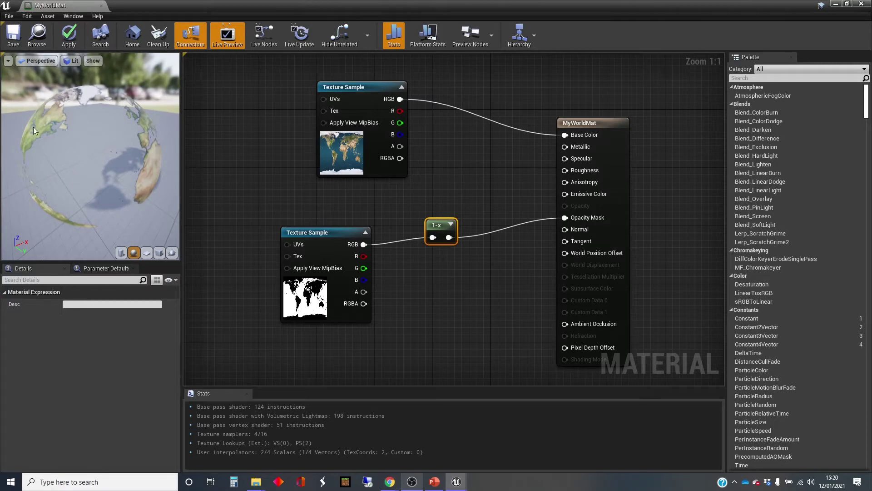
Enable Two Sided on the MyWorldMat material, check the preview sphere and apply the material changes.
{"action": "left_click", "coordinate": [599, 124]}
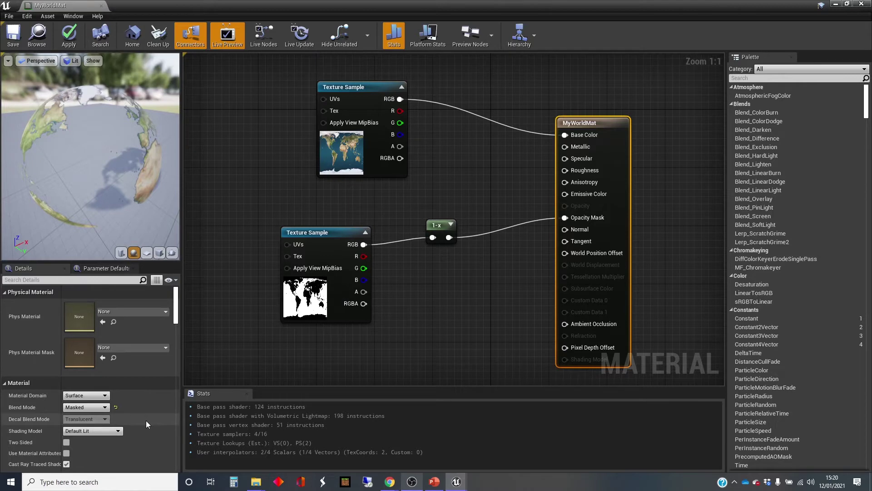
{"action": "left_click", "coordinate": [66, 442]}
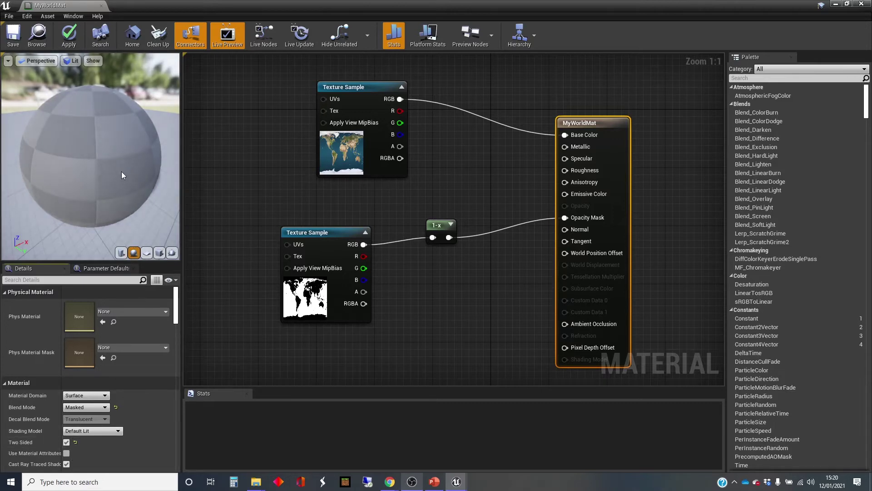
{"action": "left_click_drag", "start_coordinate": [108, 190], "coordinate": [148, 187]}
{"action": "left_click_drag", "start_coordinate": [95, 176], "coordinate": [33, 180]}
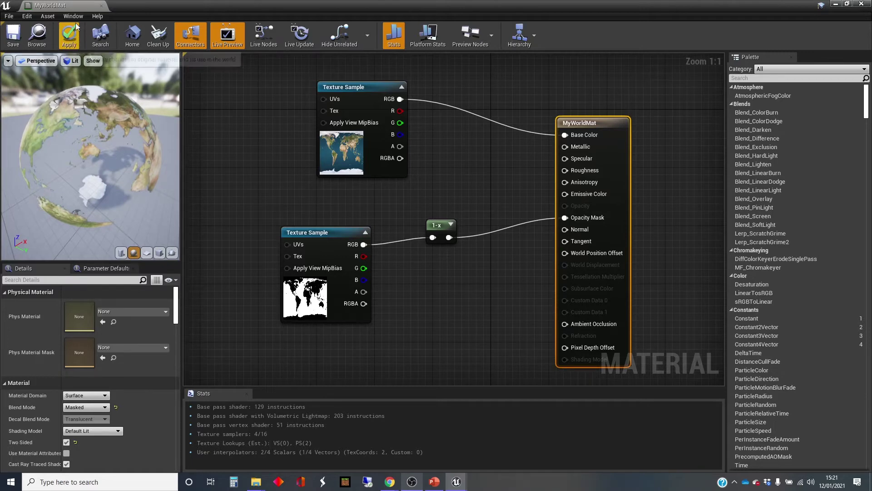
{"action": "left_click", "coordinate": [66, 37]}
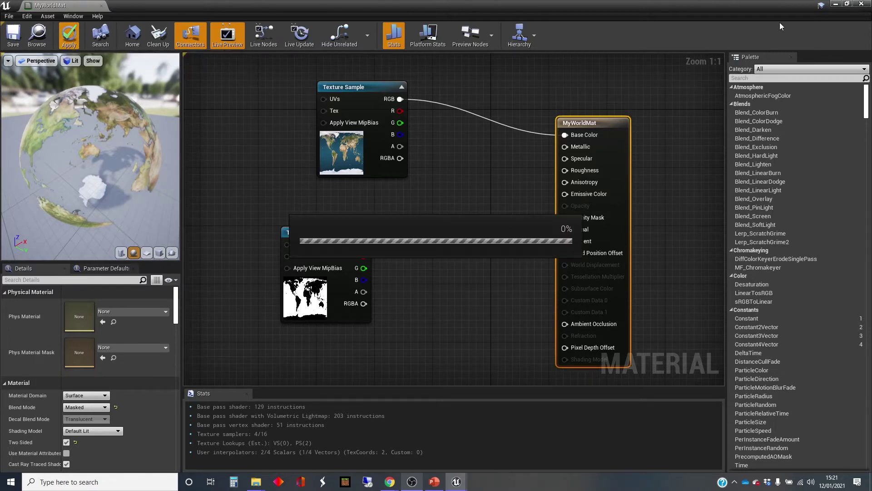
Return to the level and play-test it, moving the character around the globe to examine the masked two-sided material.
{"action": "left_click", "coordinate": [836, 4]}
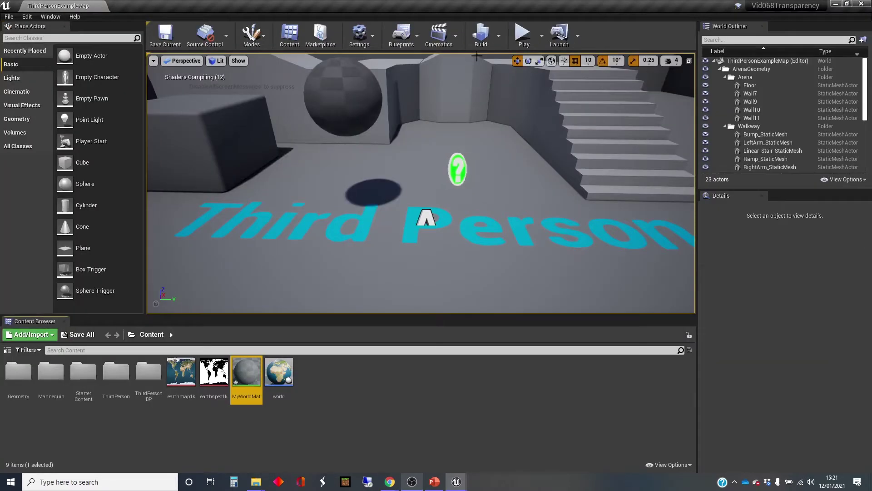
{"action": "left_click", "coordinate": [523, 37]}
{"action": "key", "text": "w"}
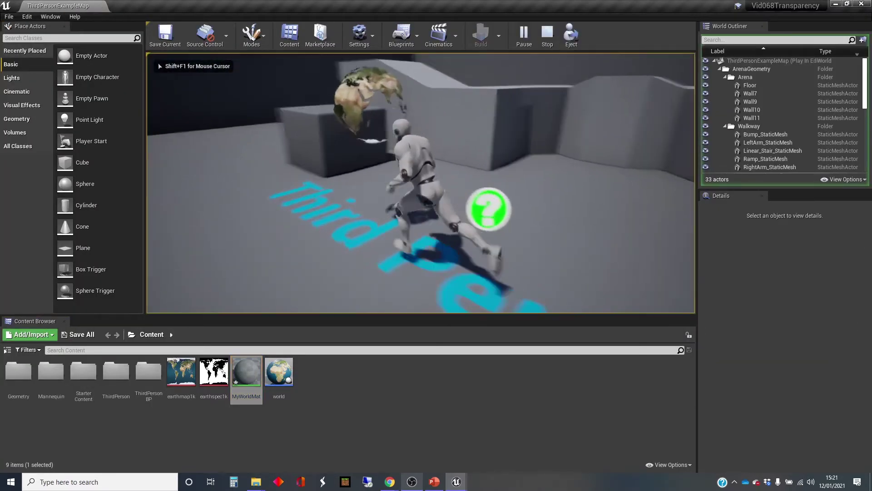
{"action": "key", "text": "a"}
{"action": "key", "text": "d"}
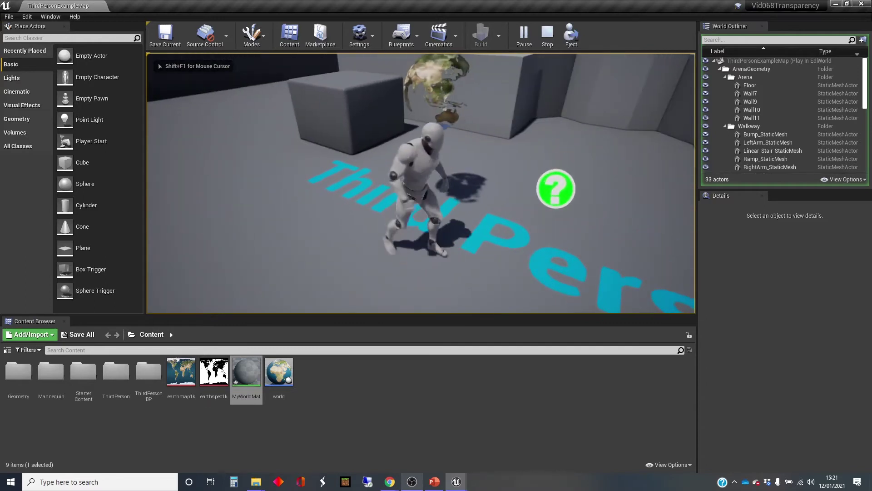
{"action": "key", "text": "d"}
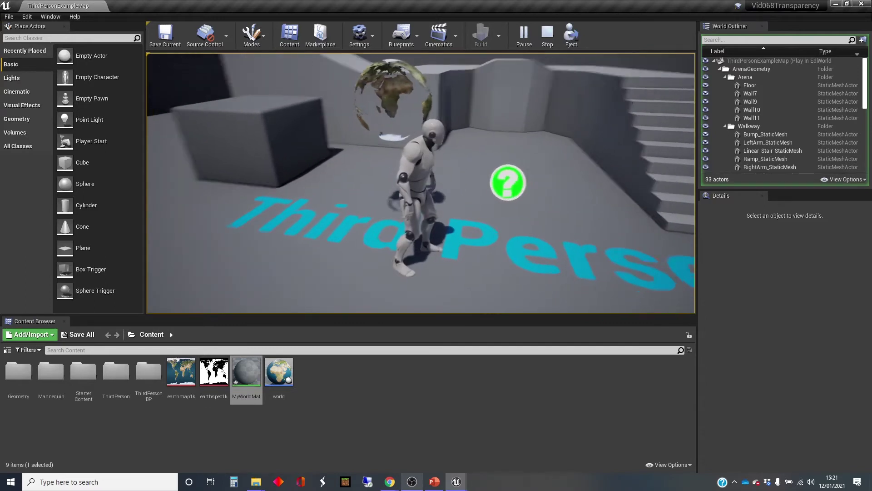
{"action": "key", "text": "s"}
{"action": "key", "text": "w"}
{"action": "key", "text": "s"}
{"action": "key", "text": "a"}
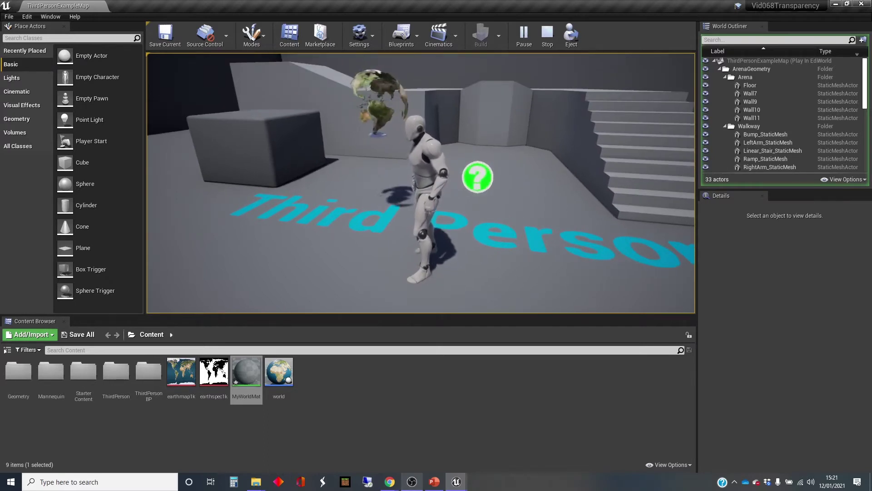
{"action": "key", "text": "w"}
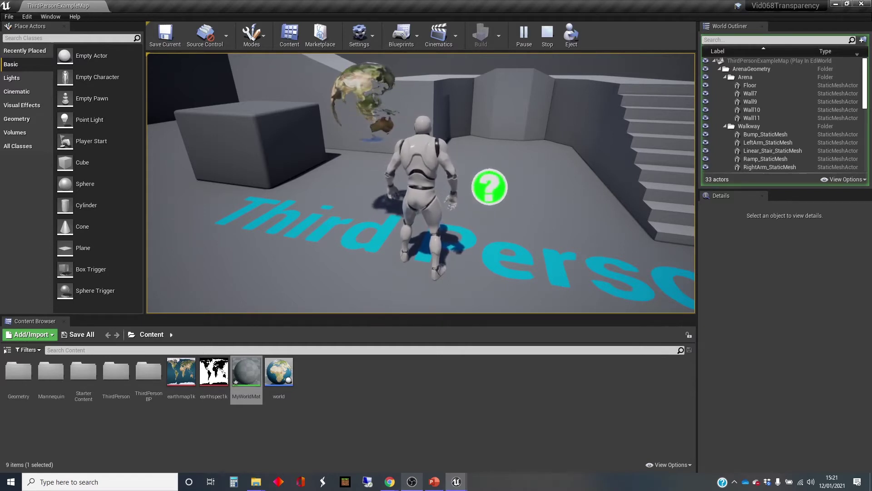
Stop the play-test, reopen the MyWorldMat material, disconnect the earth colour texture from Base Color and move that texture node aside.
{"action": "key", "text": "shift+F1"}
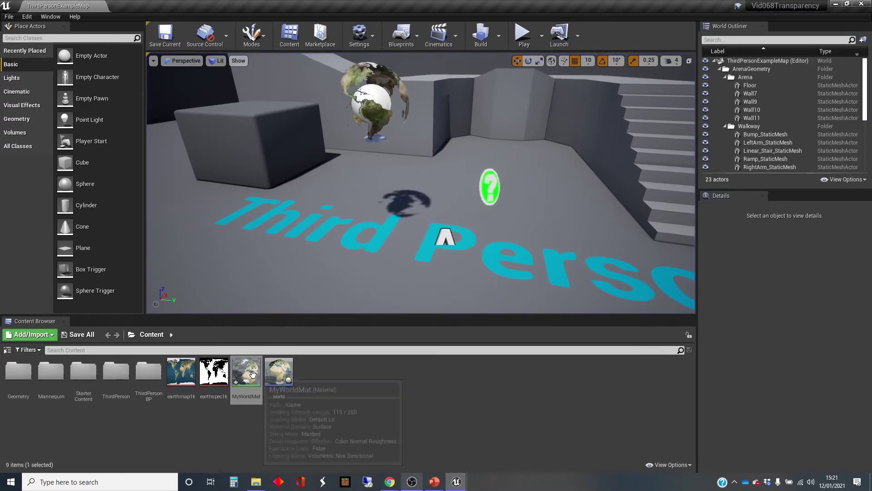
{"action": "double_click", "coordinate": [253, 375]}
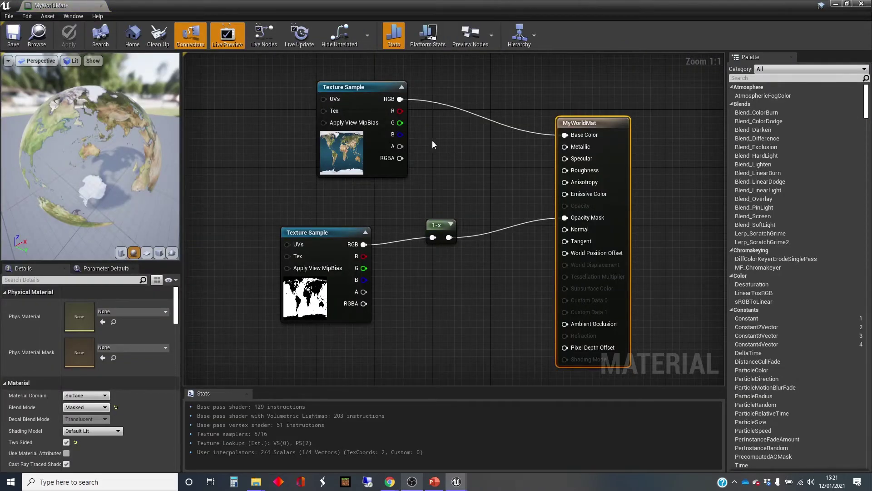
{"action": "left_click", "coordinate": [501, 122], "text": "alt"}
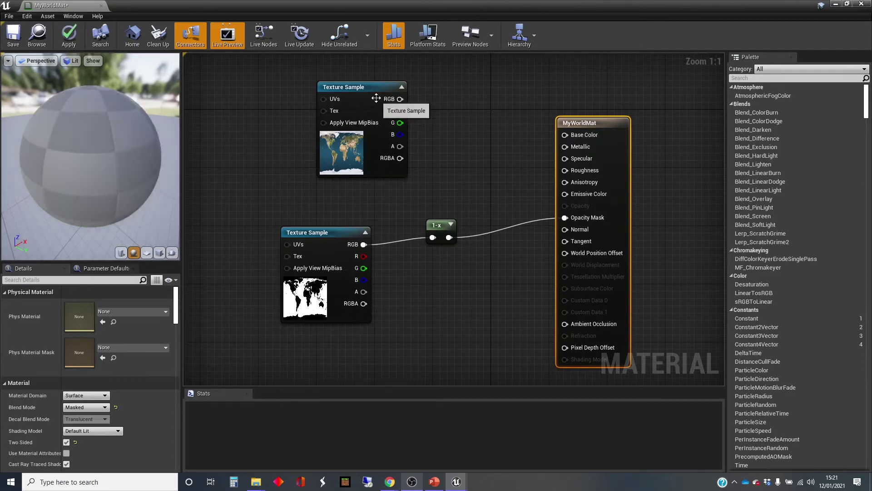
{"action": "left_click_drag", "start_coordinate": [371, 88], "coordinate": [298, 74]}
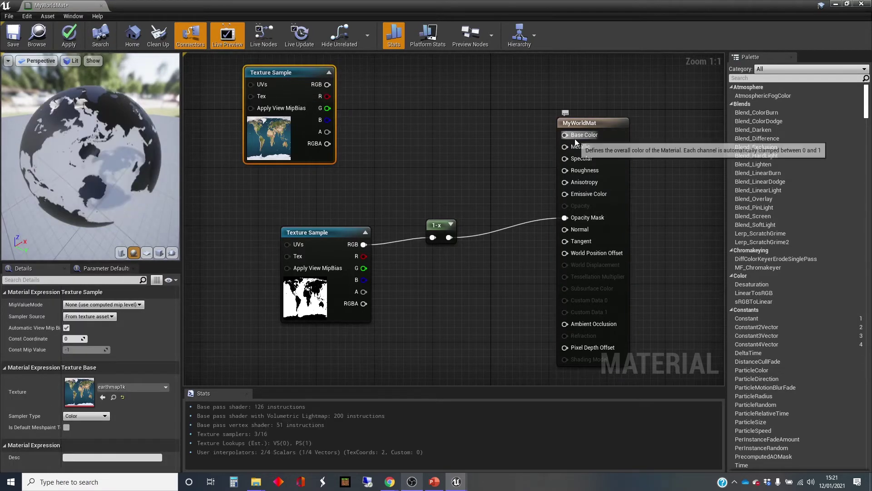
Add a Constant3Vector node feeding Base Color and place it between the colour texture and the material node.
{"action": "left_click_drag", "start_coordinate": [573, 135], "coordinate": [451, 135]}
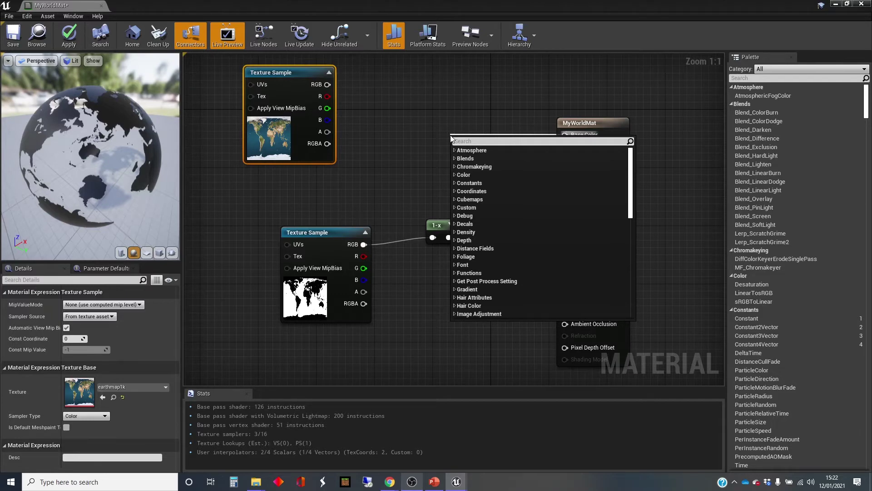
{"action": "type", "text": "constant"}
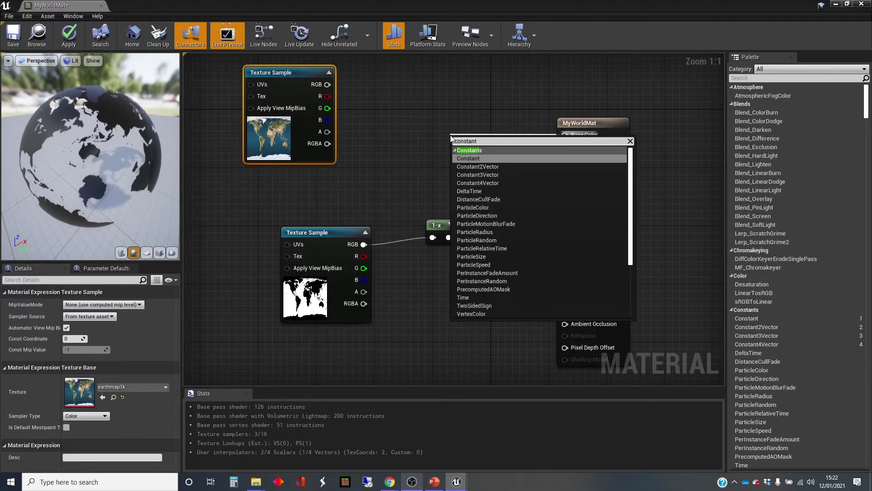
{"action": "left_click", "coordinate": [500, 175]}
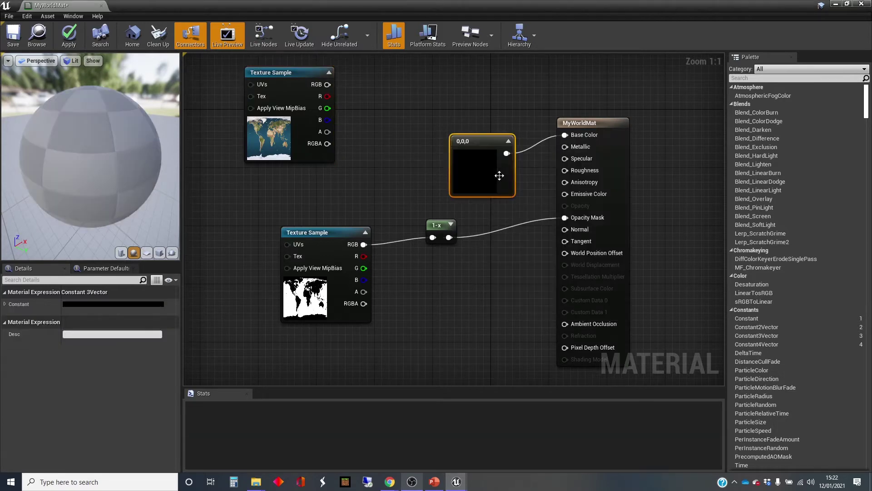
{"action": "left_click_drag", "start_coordinate": [470, 128], "coordinate": [426, 99]}
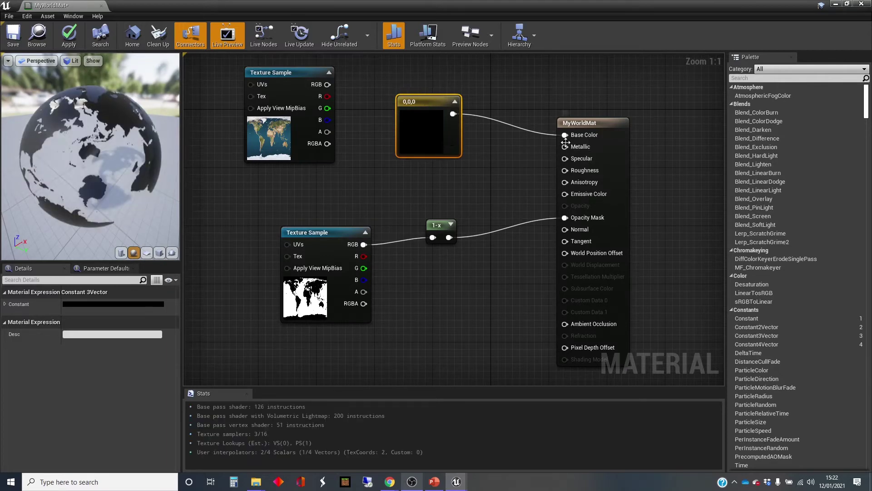
Try a Constant4Vector node as the Base Color input and arrange it below the Constant3Vector node for comparison.
{"action": "left_click_drag", "start_coordinate": [566, 135], "coordinate": [411, 175]}
{"action": "type", "text": "consta"}
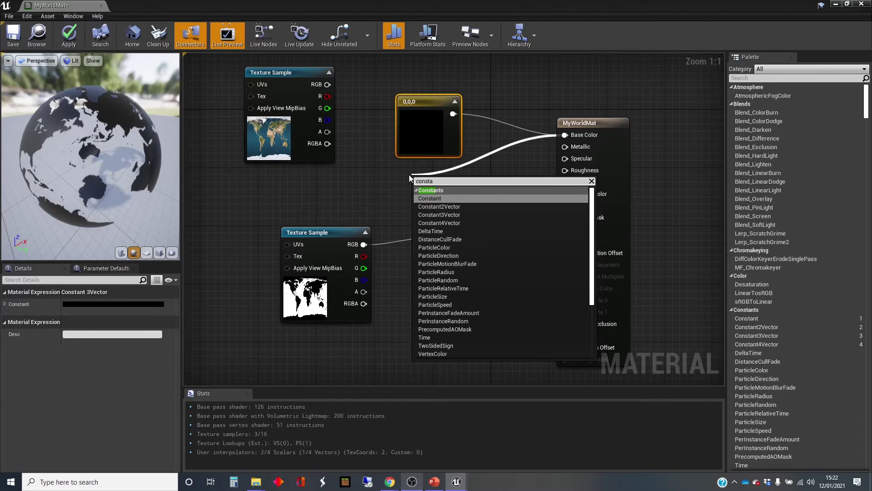
{"action": "left_click", "coordinate": [447, 223]}
{"action": "left_click_drag", "start_coordinate": [446, 181], "coordinate": [426, 172]}
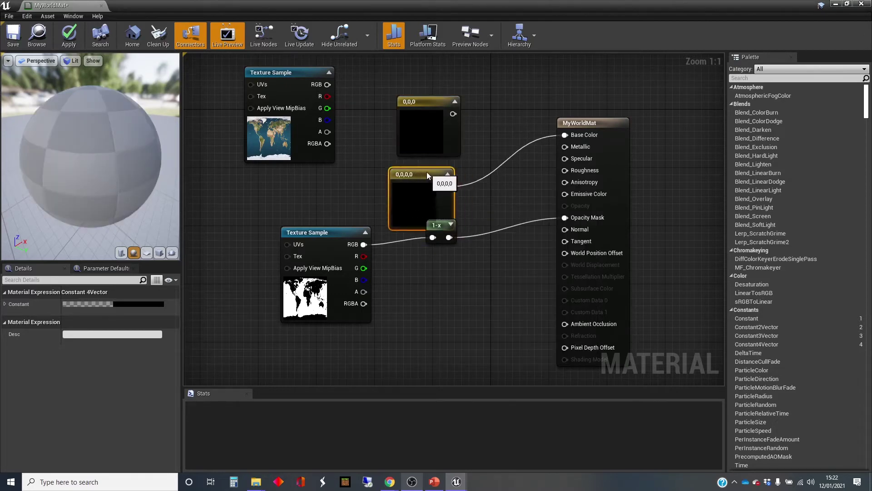
{"action": "left_click_drag", "start_coordinate": [426, 103], "coordinate": [448, 81]}
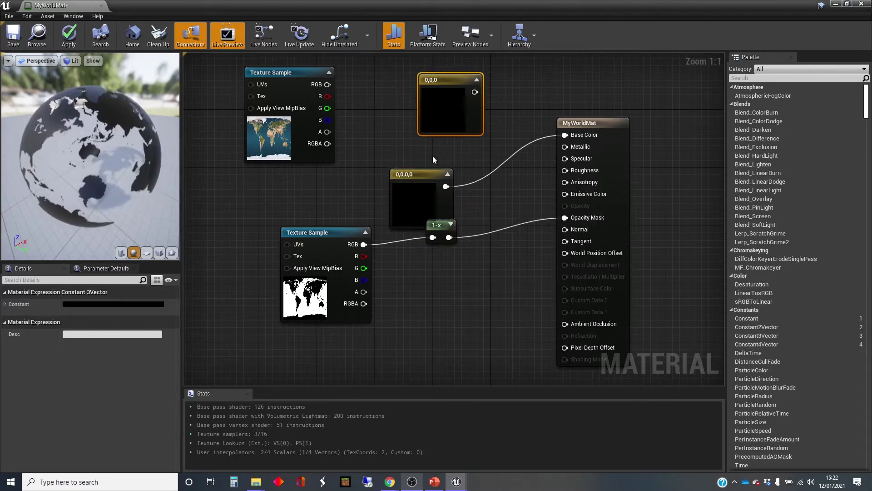
{"action": "left_click_drag", "start_coordinate": [425, 180], "coordinate": [425, 166]}
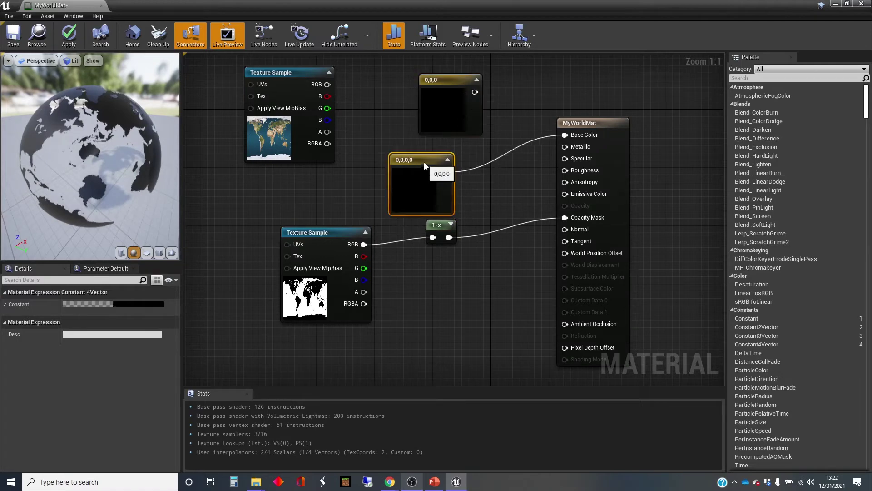
Shift the earth colour texture node slightly and delete the Constant4Vector node.
{"action": "left_click", "coordinate": [295, 72]}
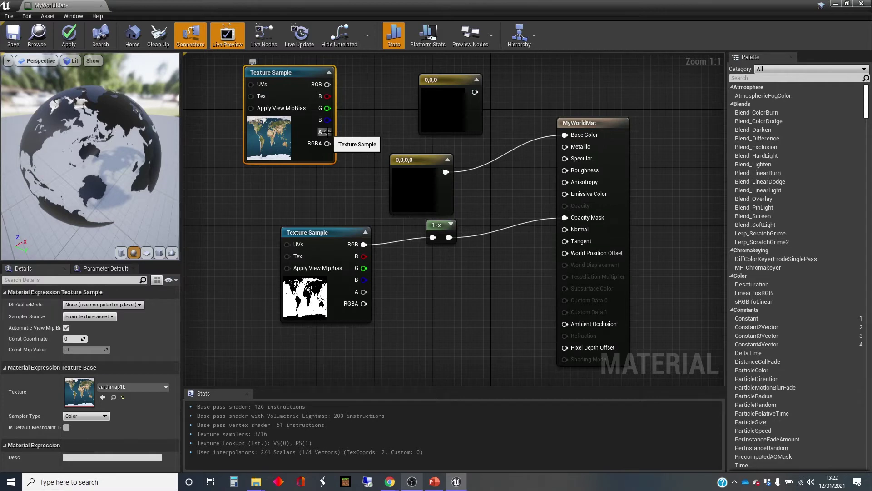
{"action": "left_click_drag", "start_coordinate": [264, 78], "coordinate": [279, 87]}
{"action": "mouse_move", "coordinate": [343, 139]}
{"action": "left_mouse_down"}
{"action": "mouse_move", "coordinate": [531, 167]}
{"action": "mouse_move", "coordinate": [565, 222]}
{"action": "mouse_move", "coordinate": [565, 203]}
{"action": "mouse_move", "coordinate": [565, 217]}
{"action": "mouse_move", "coordinate": [563, 207]}
{"action": "mouse_move", "coordinate": [385, 135]}
{"action": "mouse_move", "coordinate": [344, 139]}
{"action": "left_mouse_up"}
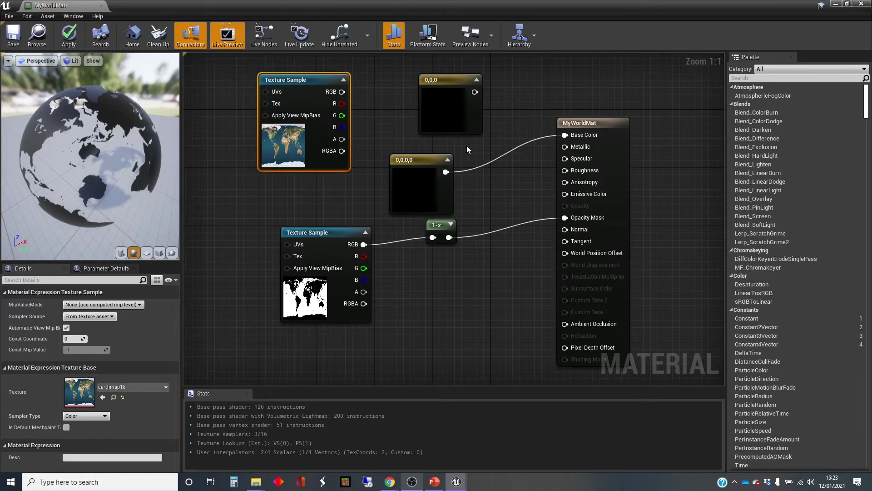
{"action": "left_click", "coordinate": [420, 159]}
{"action": "key", "text": "Delete"}
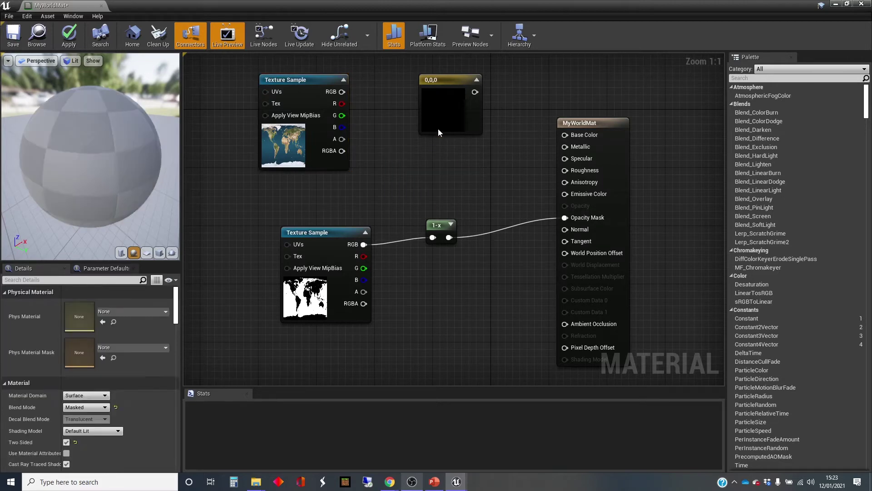
Connect the Constant3Vector node to Base Color, set its colour to light blue (0.145, 0.631, 0.896) and check the preview sphere.
{"action": "left_click_drag", "start_coordinate": [474, 92], "coordinate": [564, 135]}
{"action": "double_click", "coordinate": [443, 116]}
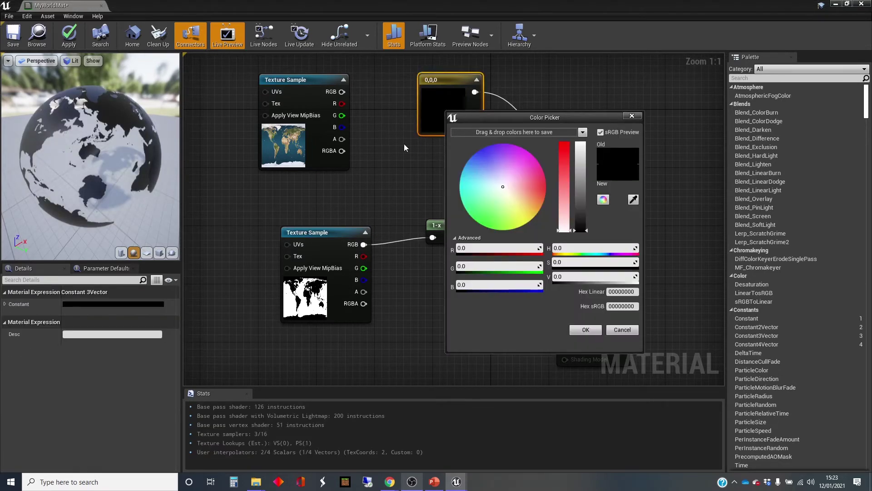
{"action": "left_click", "coordinate": [469, 173]}
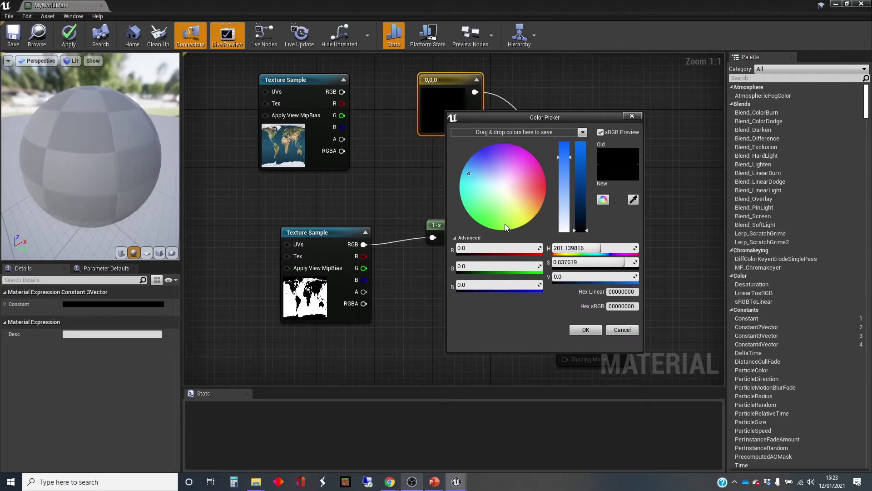
{"action": "left_click_drag", "start_coordinate": [584, 223], "coordinate": [589, 153]}
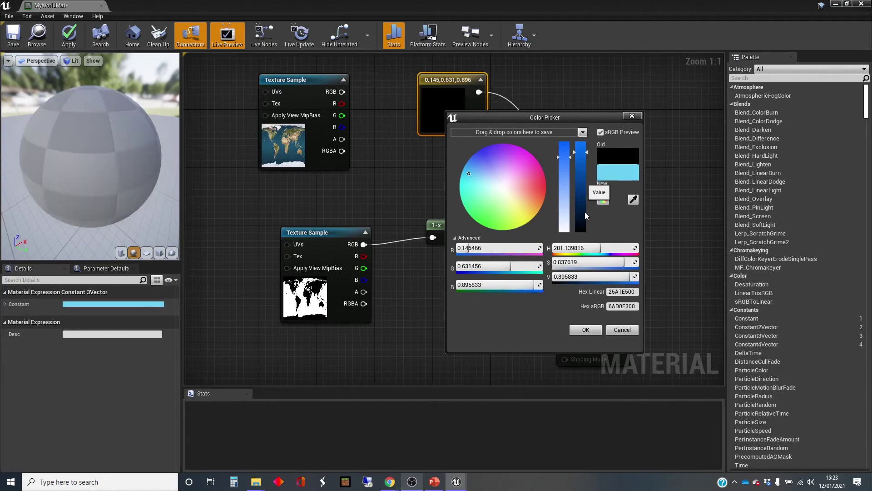
{"action": "left_click", "coordinate": [586, 330]}
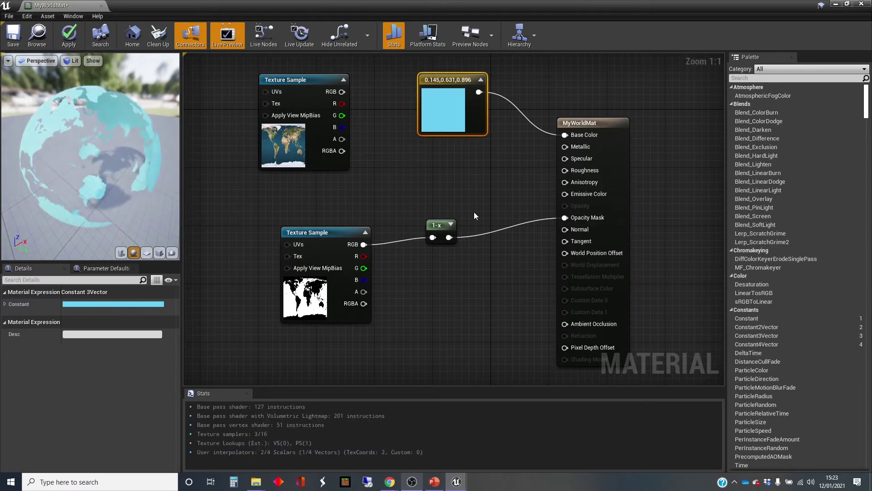
{"action": "left_click_drag", "start_coordinate": [72, 196], "coordinate": [98, 190]}
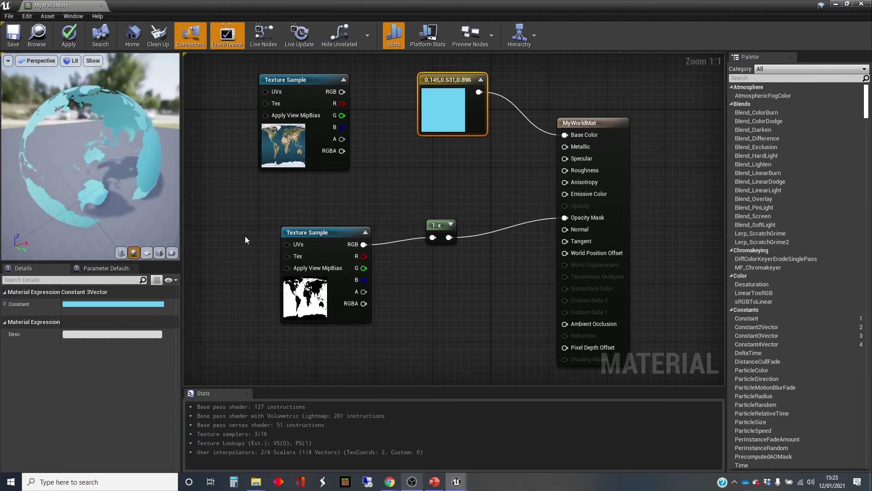
Set MyWorldMat's Blend Mode to Translucent, connect the OneMinus output to Opacity and inspect the preview sphere.
{"action": "left_click", "coordinate": [602, 125]}
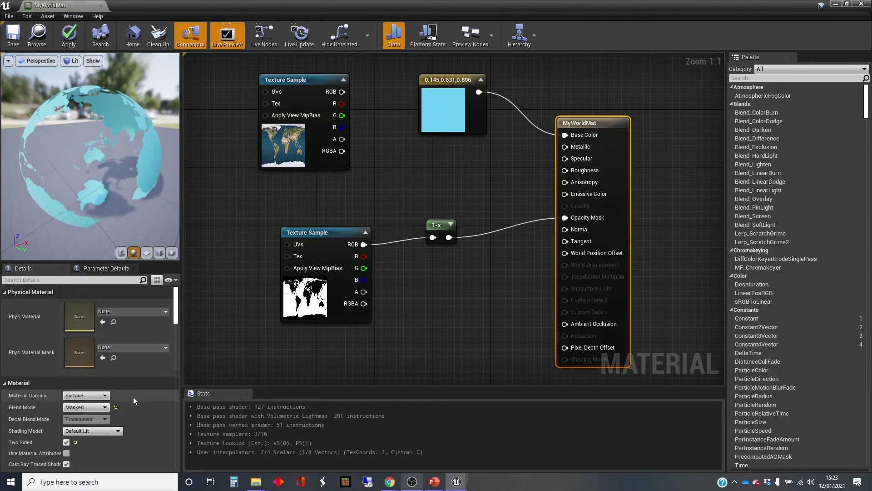
{"action": "left_click", "coordinate": [105, 408]}
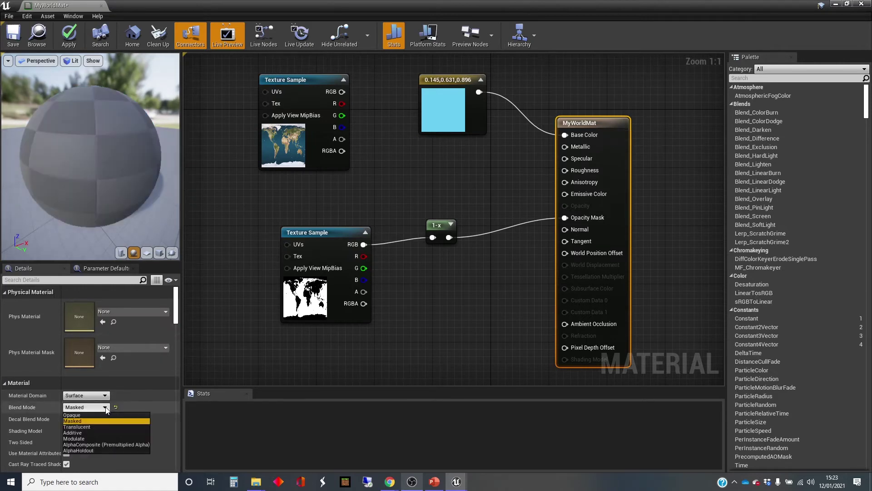
{"action": "left_click", "coordinate": [91, 427]}
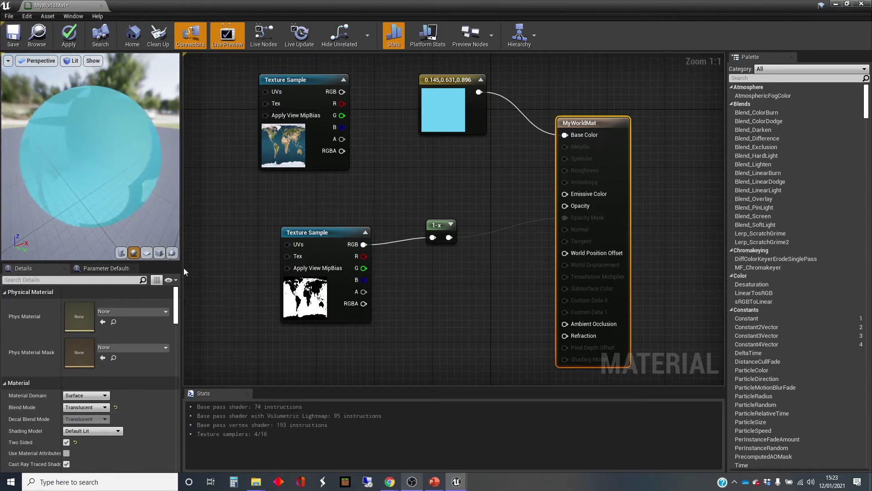
{"action": "left_click_drag", "start_coordinate": [88, 212], "coordinate": [132, 210]}
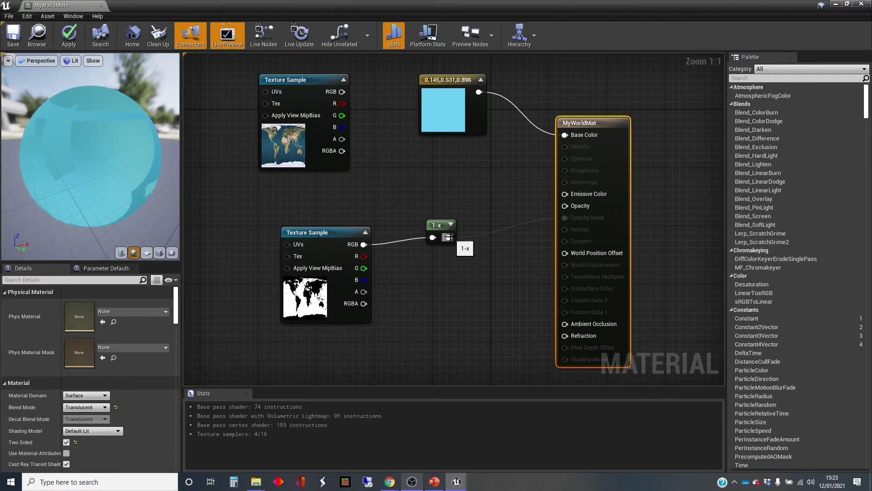
{"action": "left_click_drag", "start_coordinate": [449, 237], "coordinate": [565, 208]}
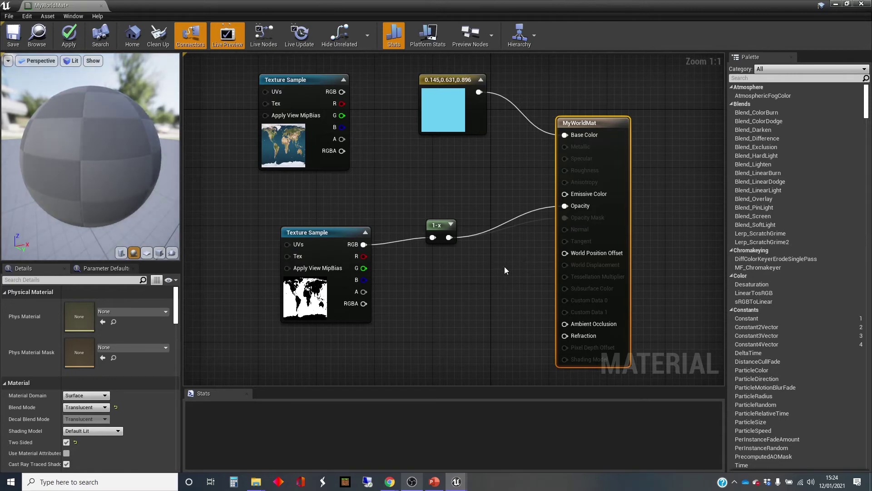
{"action": "left_click_drag", "start_coordinate": [138, 218], "coordinate": [130, 191]}
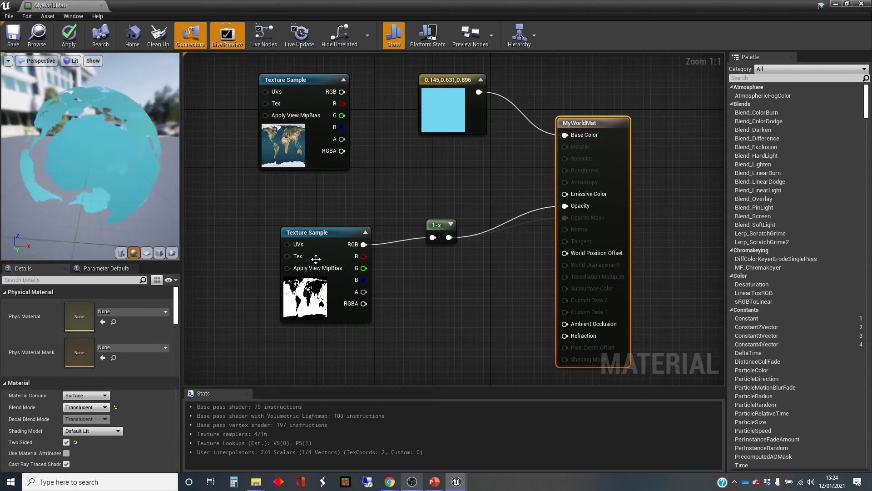
Spread the black-and-white texture and OneMinus nodes apart and break the link from OneMinus to Opacity Mask.
{"action": "left_click_drag", "start_coordinate": [322, 240], "coordinate": [268, 234]}
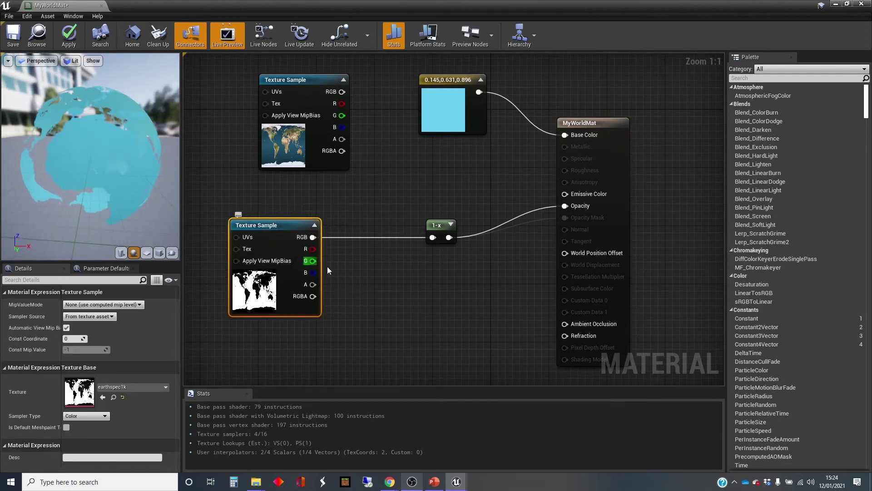
{"action": "left_click_drag", "start_coordinate": [440, 223], "coordinate": [476, 216]}
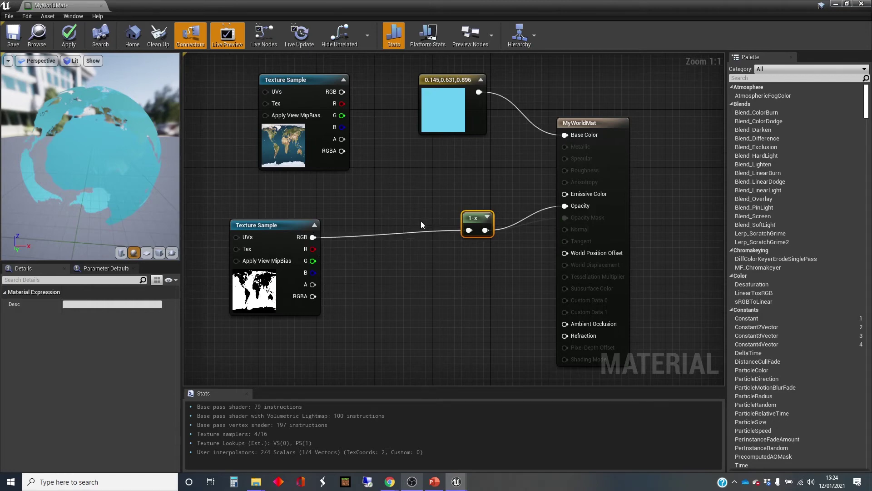
{"action": "left_click", "coordinate": [540, 222]}
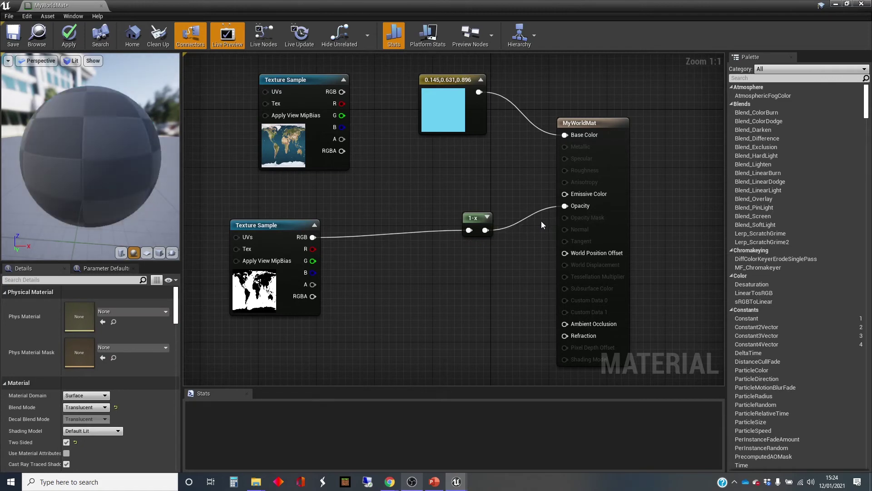
{"action": "left_click_drag", "start_coordinate": [472, 213], "coordinate": [486, 199]}
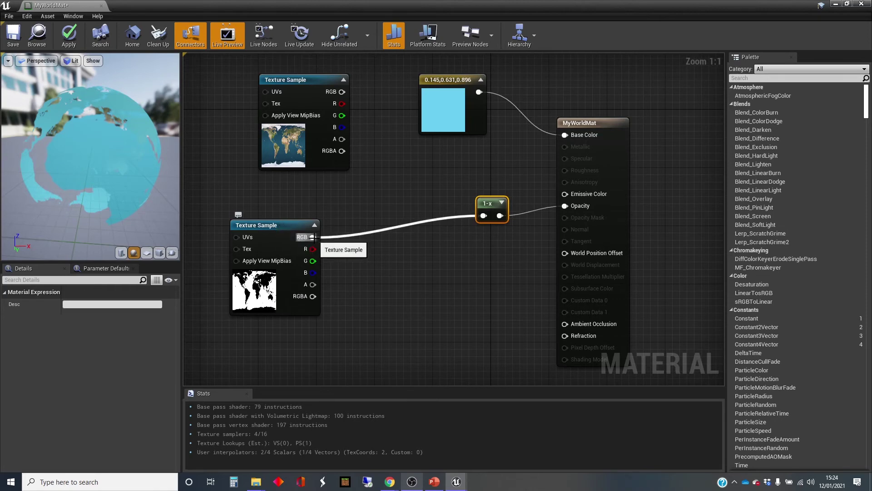
Add a Divide node with its A input fed by the black-and-white texture's RGB output.
{"action": "left_click_drag", "start_coordinate": [312, 236], "coordinate": [363, 248]}
{"action": "type", "text": "/"}
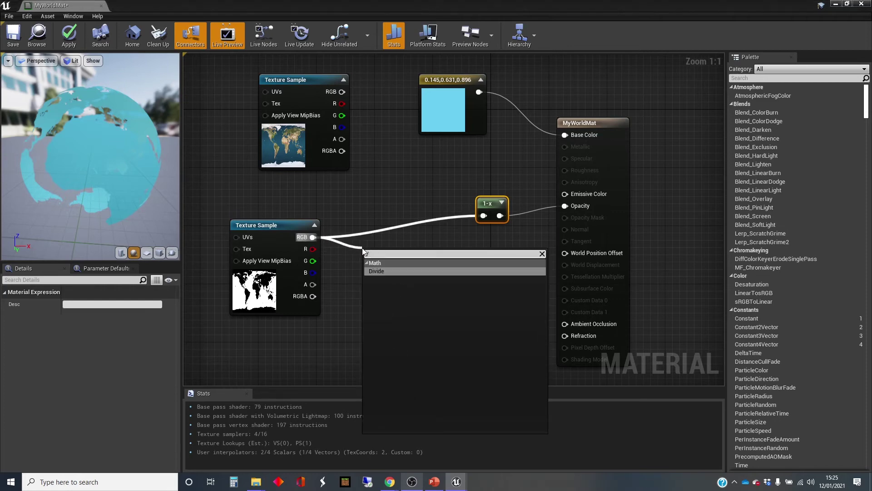
{"action": "left_click", "coordinate": [391, 270]}
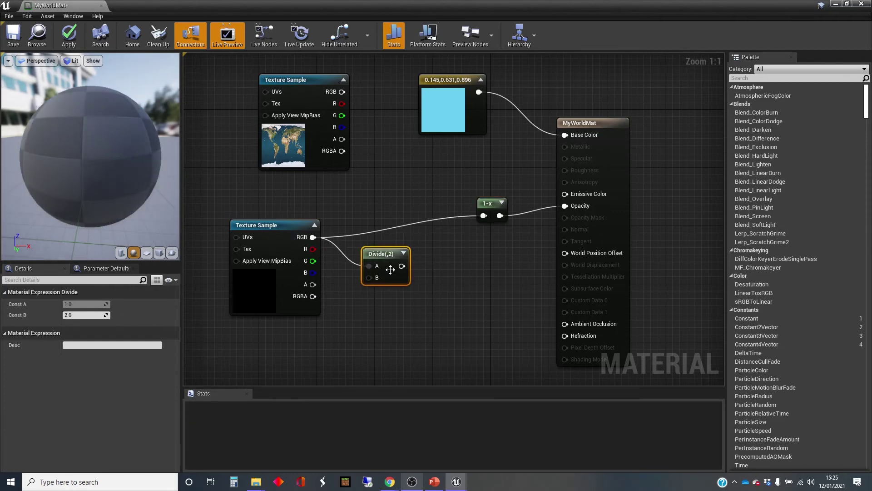
Add a Constant node feeding the Divide node's B input and set its value to 4.
{"action": "left_click_drag", "start_coordinate": [369, 277], "coordinate": [353, 317]}
{"action": "type", "text": "constan"}
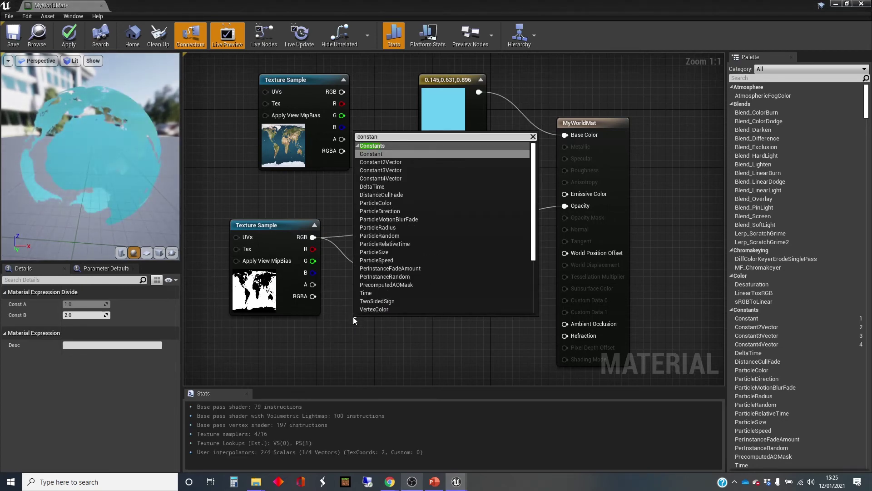
{"action": "key", "text": "Return"}
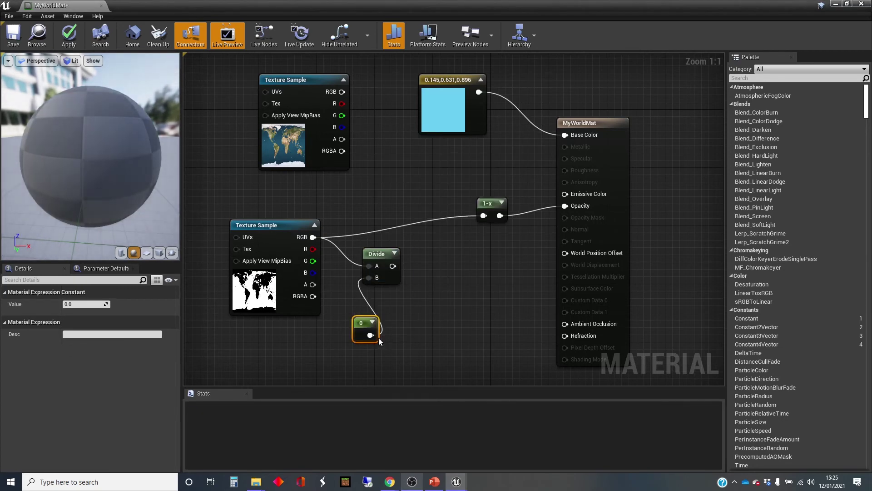
{"action": "left_click", "coordinate": [88, 304]}
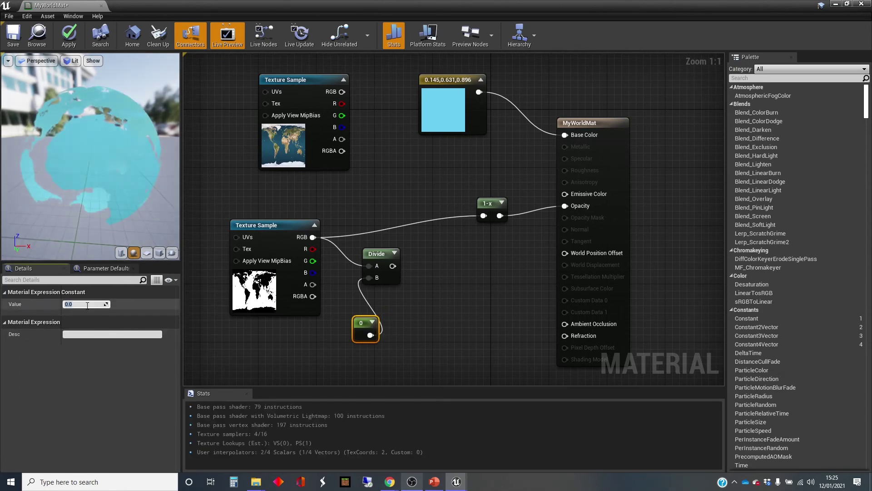
{"action": "type", "text": "4"}
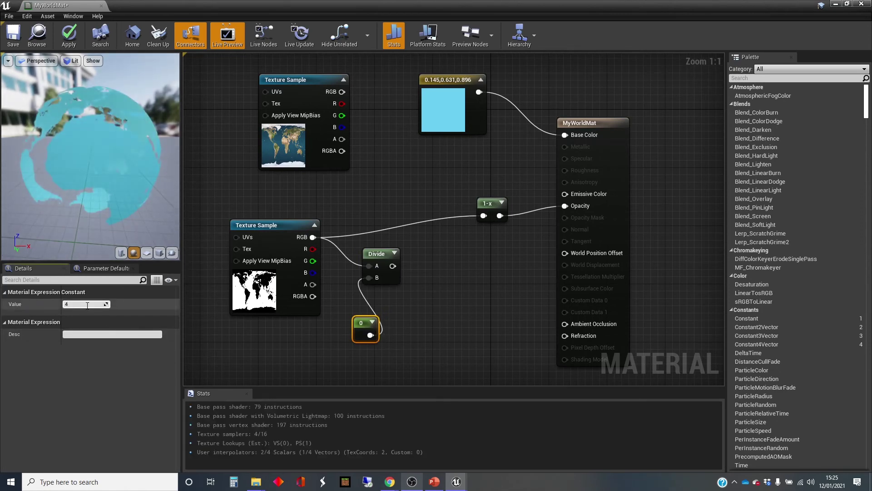
{"action": "key", "text": "Return"}
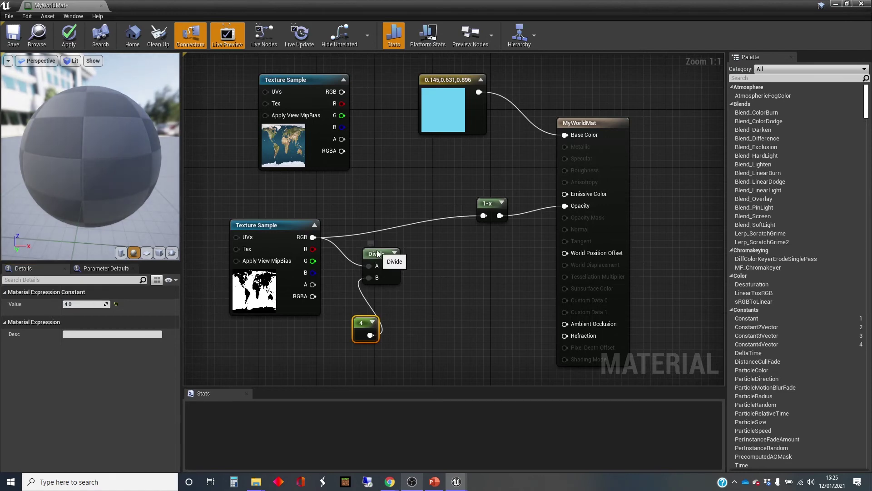
Reposition the Divide node, connect its output to the OneMinus input and inspect the preview sphere.
{"action": "left_click_drag", "start_coordinate": [378, 254], "coordinate": [392, 246]}
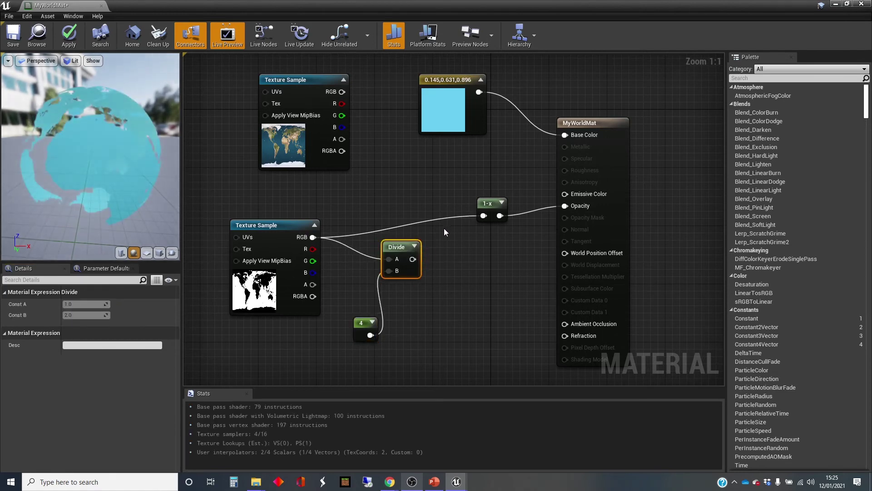
{"action": "left_click_drag", "start_coordinate": [412, 259], "coordinate": [484, 217]}
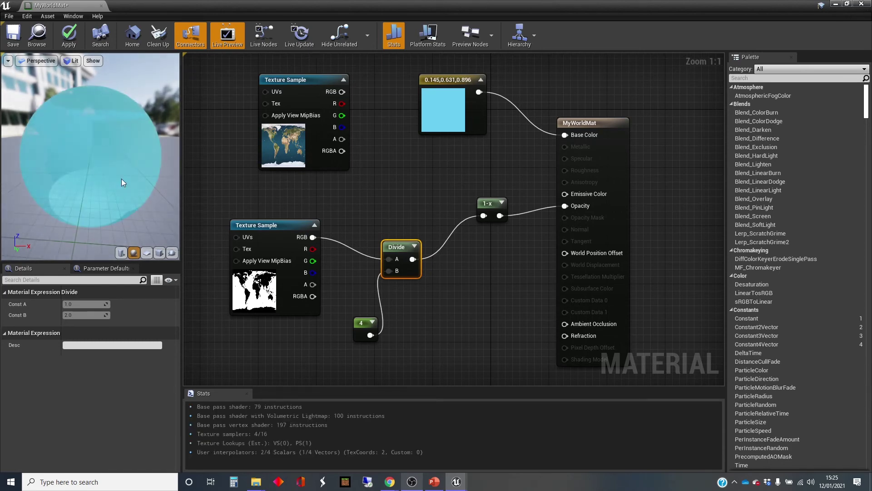
{"action": "mouse_move", "coordinate": [96, 176]}
{"action": "left_mouse_down"}
{"action": "mouse_move", "coordinate": [166, 177]}
{"action": "mouse_move", "coordinate": [48, 183]}
{"action": "mouse_move", "coordinate": [88, 176]}
{"action": "left_mouse_up"}
{"action": "left_click_drag", "start_coordinate": [179, 182], "coordinate": [181, 182]}
{"action": "mouse_move", "coordinate": [87, 168]}
{"action": "left_mouse_down"}
{"action": "mouse_move", "coordinate": [95, 169]}
{"action": "mouse_move", "coordinate": [86, 168]}
{"action": "left_mouse_up"}
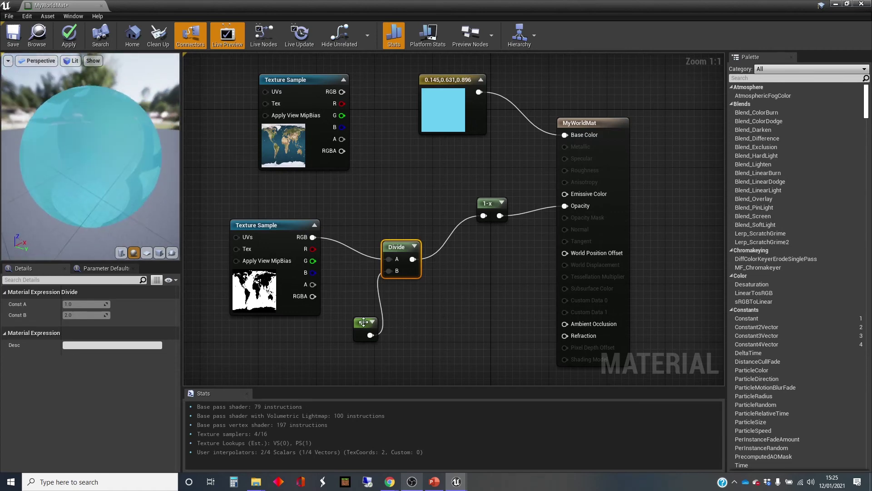
Shift the 4 constant and Divide nodes away from OneMinus and create an Add node with its A input fed by Divide.
{"action": "left_click_drag", "start_coordinate": [362, 324], "coordinate": [274, 342]}
{"action": "left_click_drag", "start_coordinate": [398, 247], "coordinate": [375, 250]}
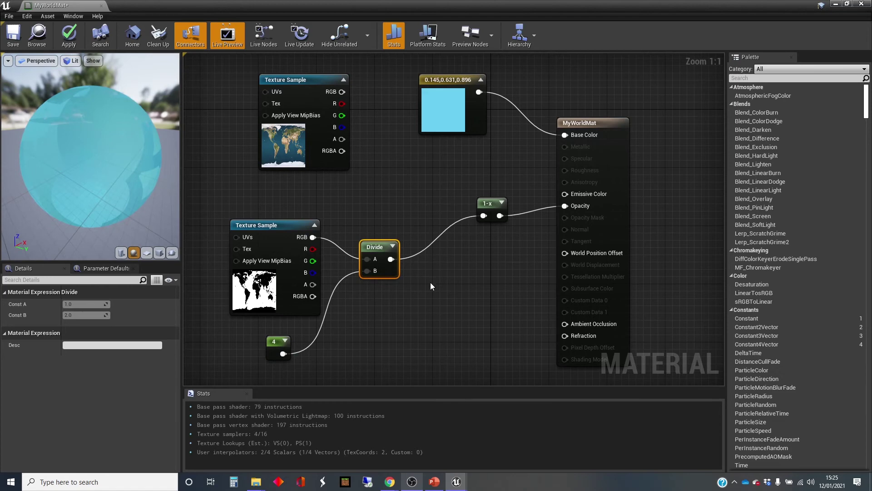
{"action": "left_click_drag", "start_coordinate": [390, 259], "coordinate": [435, 261]}
{"action": "type", "text": "+"}
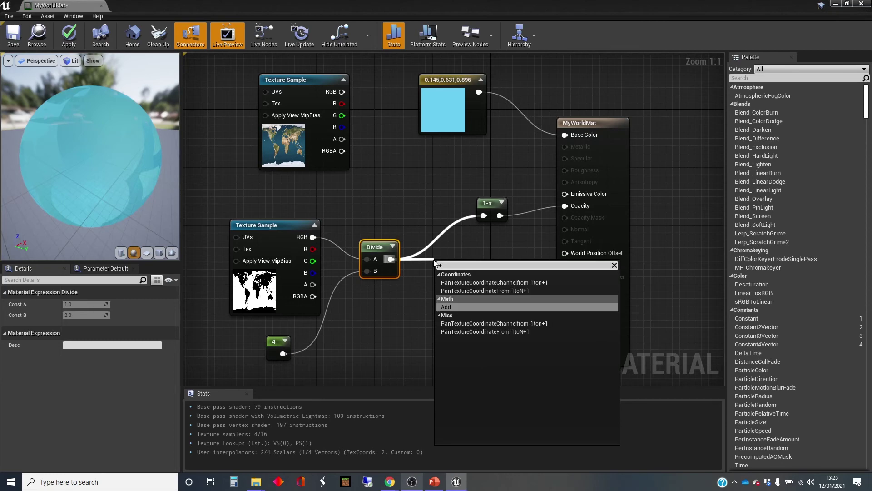
{"action": "key", "text": "Return"}
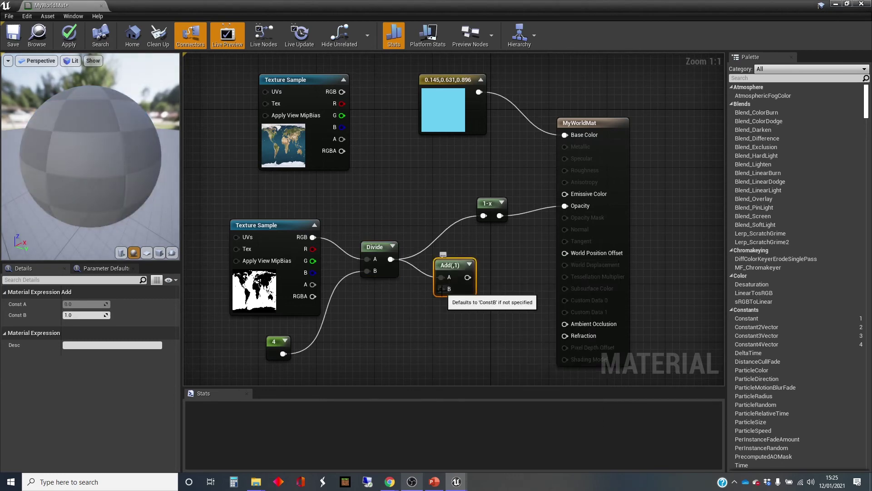
Create a Constant node feeding the Add node's B input and set its value to 0.5.
{"action": "left_click_drag", "start_coordinate": [441, 289], "coordinate": [388, 313]}
{"action": "type", "text": "const"}
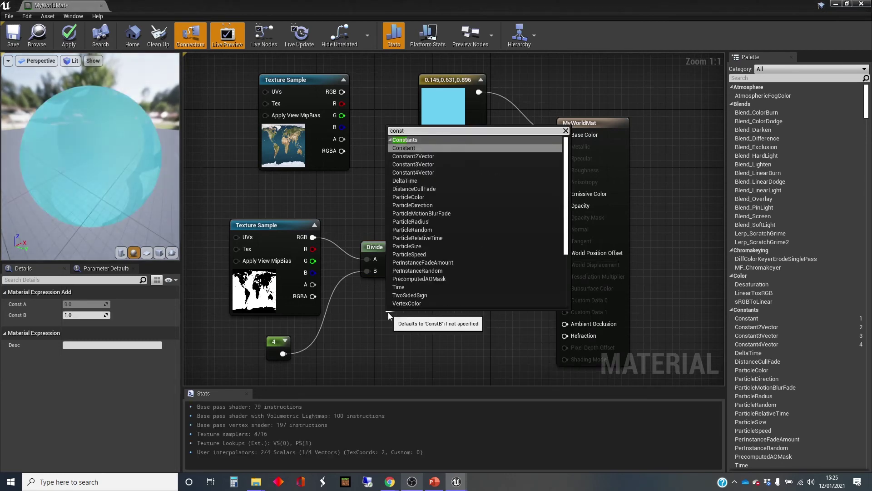
{"action": "key", "text": "Return"}
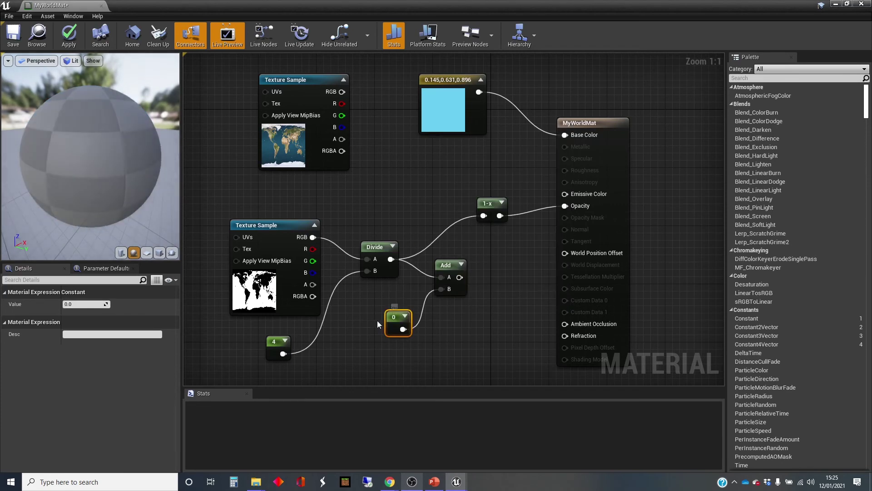
{"action": "left_click", "coordinate": [85, 304]}
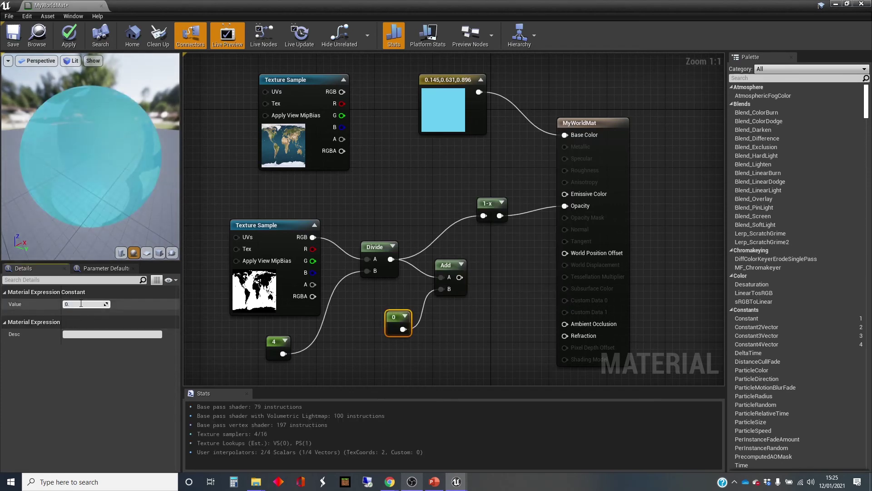
{"action": "type", "text": "0.5"}
{"action": "key", "text": "Return"}
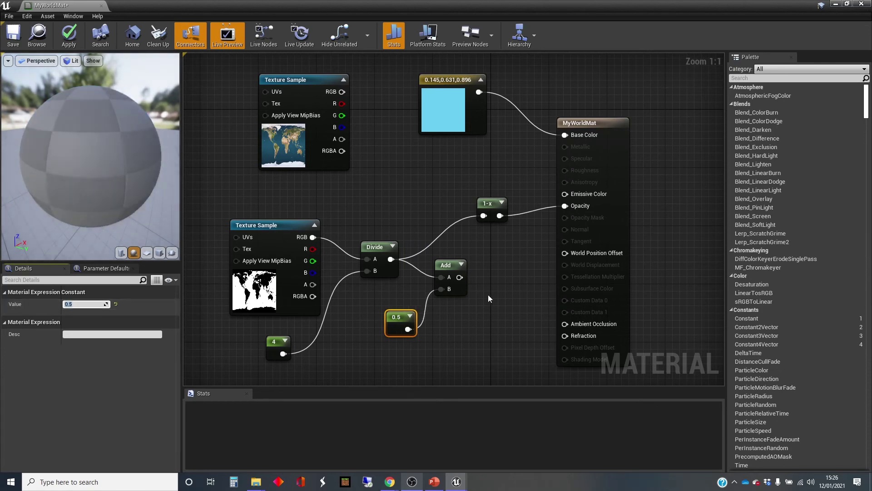
Connect the Add output to the OneMinus input, apply the material after checking the preview, and return to the level editor.
{"action": "left_click_drag", "start_coordinate": [460, 277], "coordinate": [484, 216]}
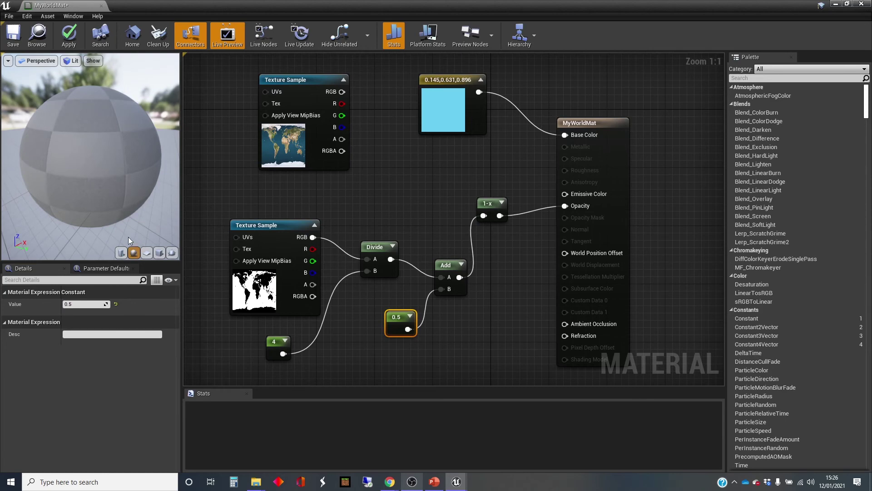
{"action": "mouse_move", "coordinate": [69, 192]}
{"action": "left_mouse_down"}
{"action": "mouse_move", "coordinate": [161, 189]}
{"action": "mouse_move", "coordinate": [9, 196]}
{"action": "mouse_move", "coordinate": [69, 191]}
{"action": "left_mouse_up"}
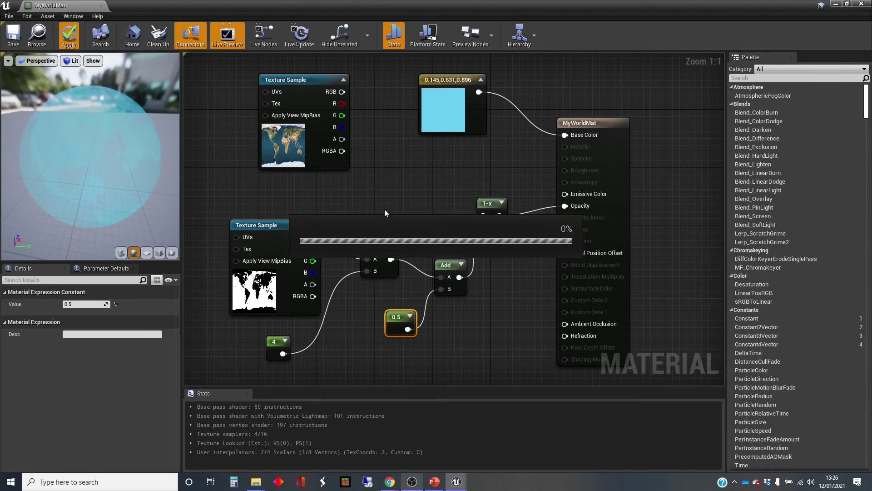
{"action": "left_click", "coordinate": [835, 5]}
Play the level and move the character around to examine the translucent globe from different positions.
{"action": "left_click", "coordinate": [524, 36]}
{"action": "key", "text": "w"}
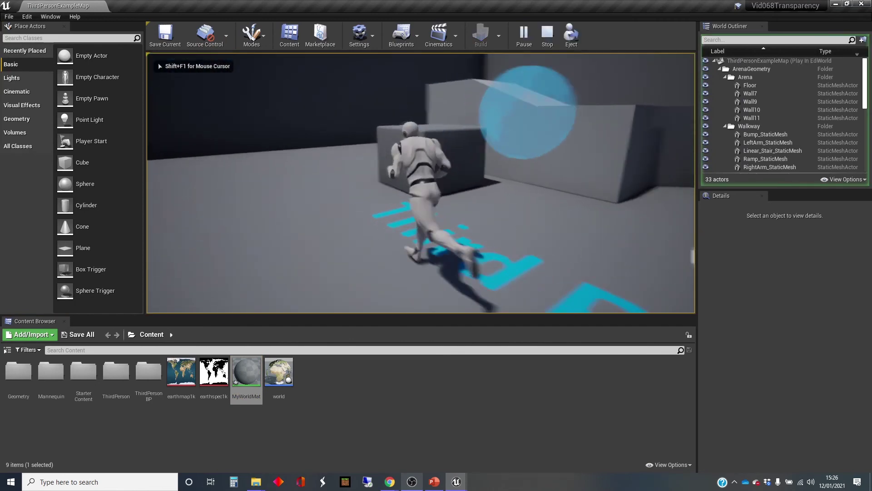
{"action": "key", "text": "d"}
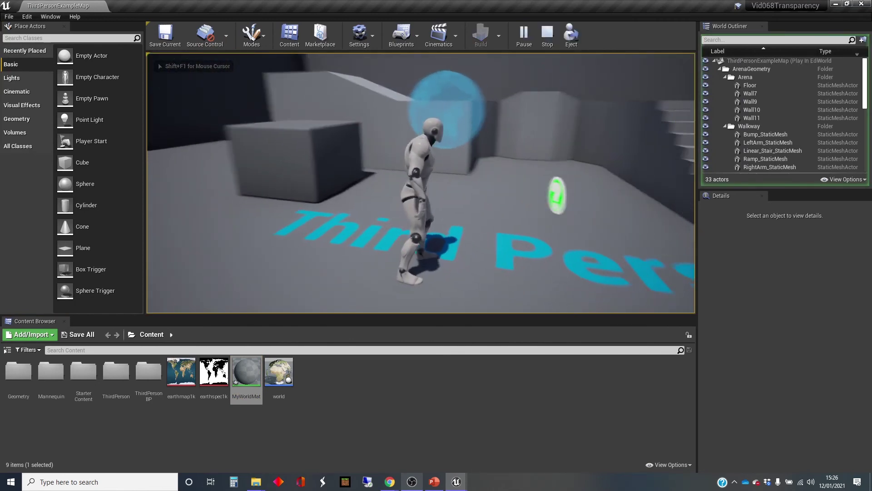
{"action": "key", "text": "w"}
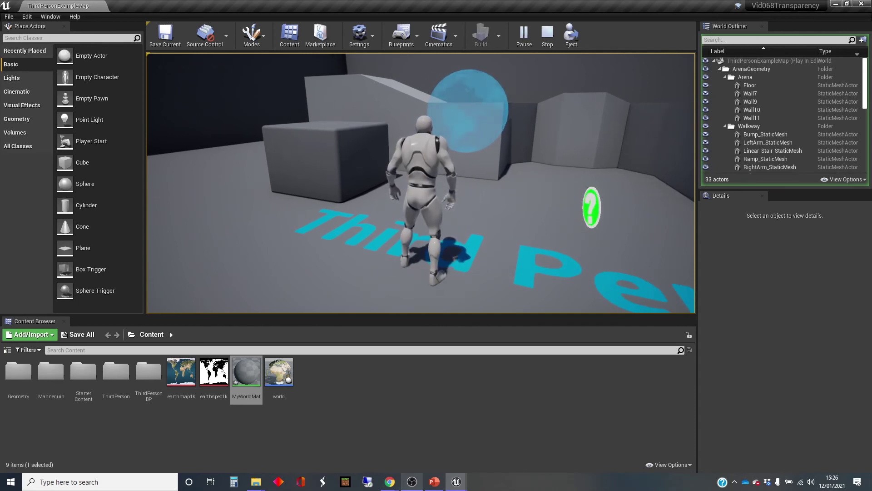
{"action": "key", "text": "w"}
{"action": "key", "text": "s"}
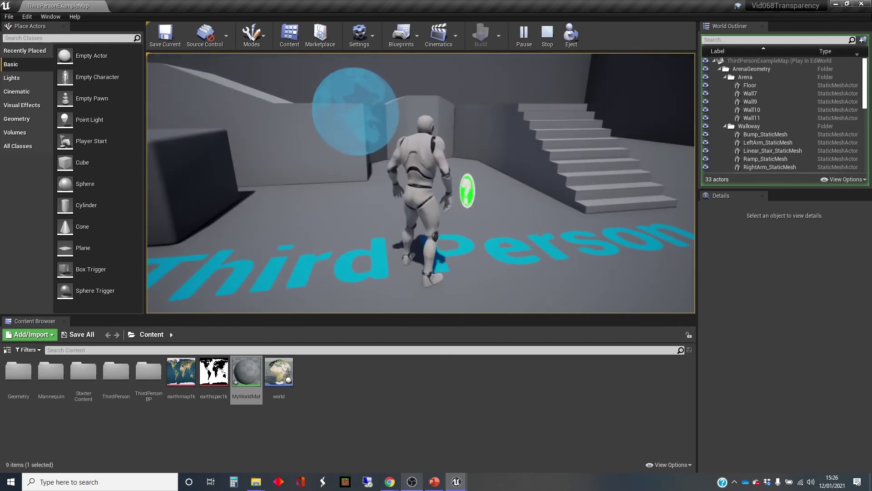
{"action": "key", "text": "w"}
{"action": "key", "text": "s"}
{"action": "key", "text": "w"}
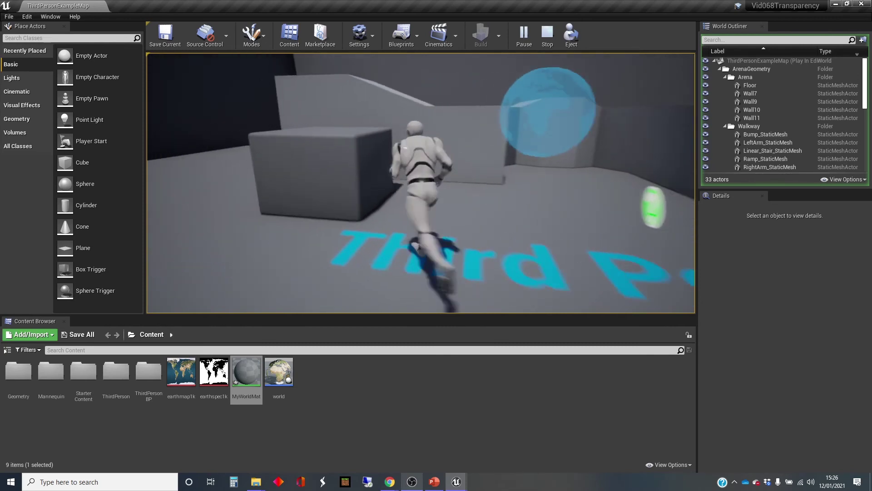
{"action": "key", "text": "d"}
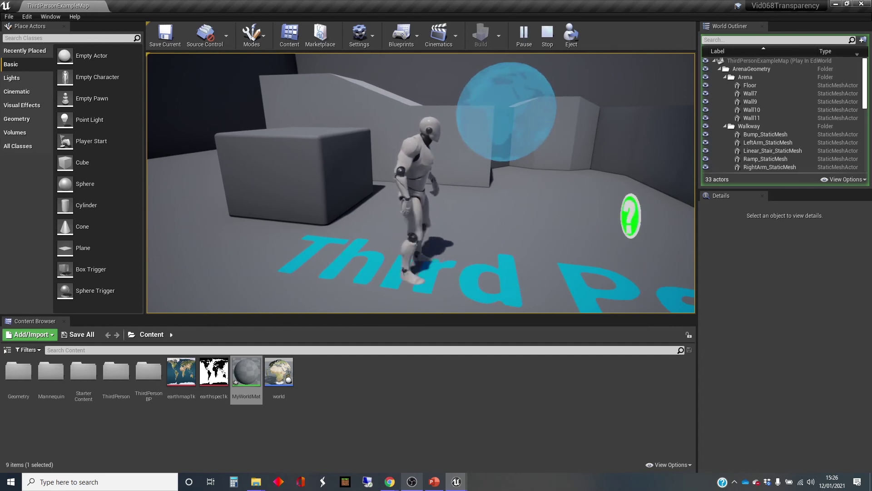
{"action": "mouse_move", "coordinate": [436, 182]}
{"action": "key", "text": "s"}
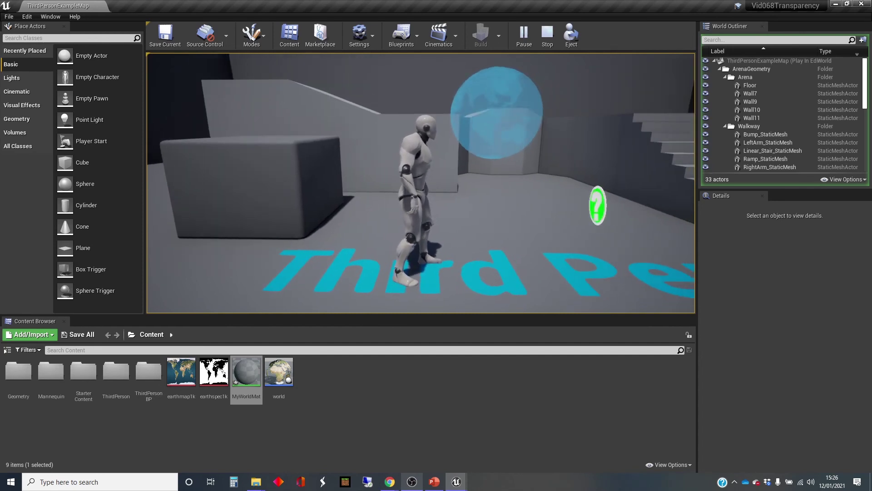
{"action": "key", "text": "w"}
{"action": "key", "text": "s"}
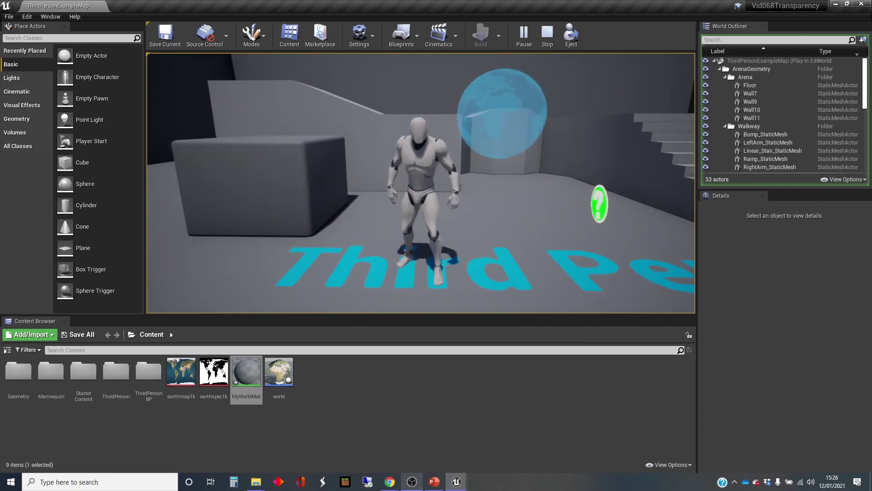
{"action": "key", "text": "d"}
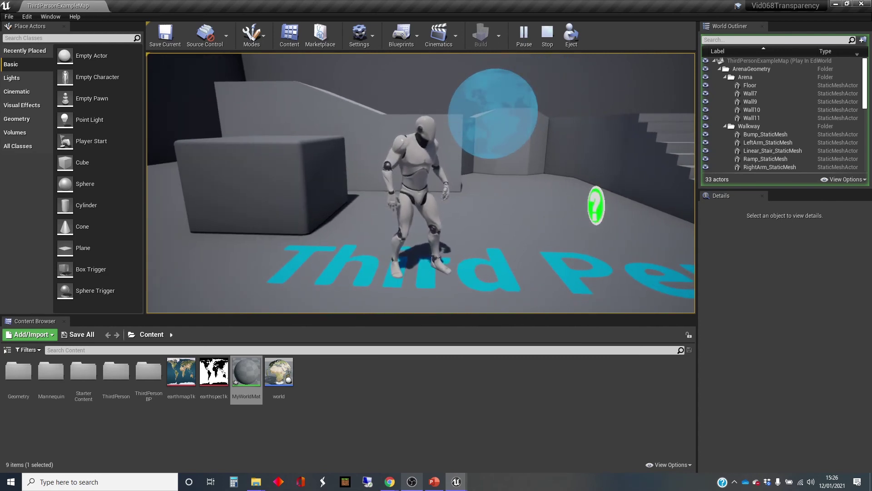